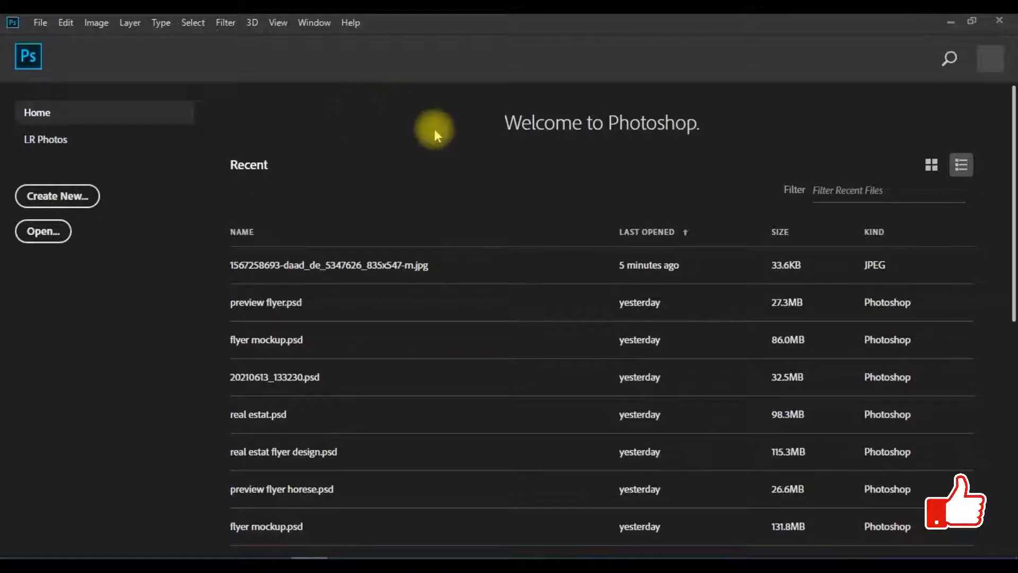
# - Create a new landscape document at the default size of 7 x 5 inches, 300 pixels/inch, with a white background
pyautogui.click(40, 23)
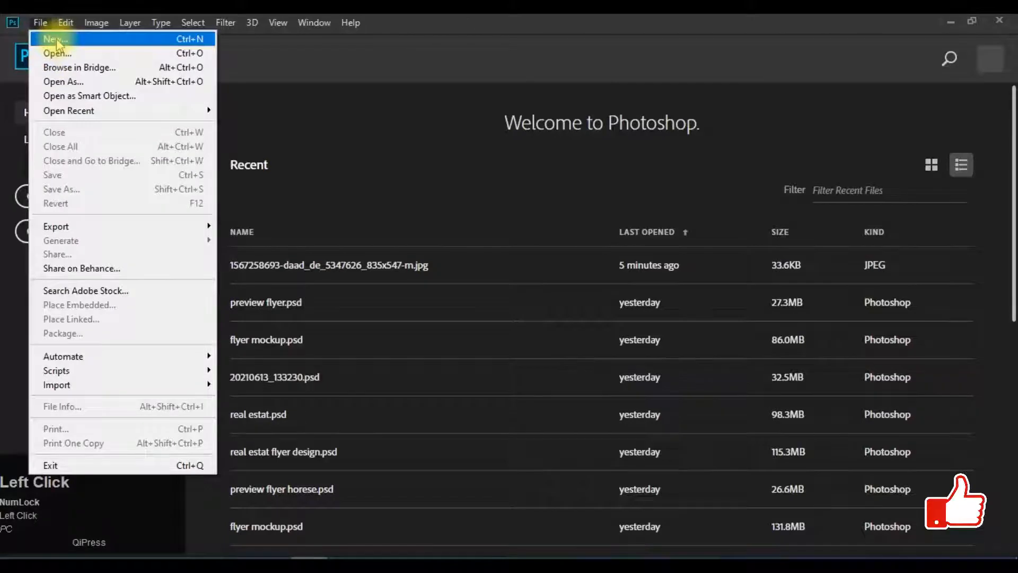
pyautogui.click(56, 40)
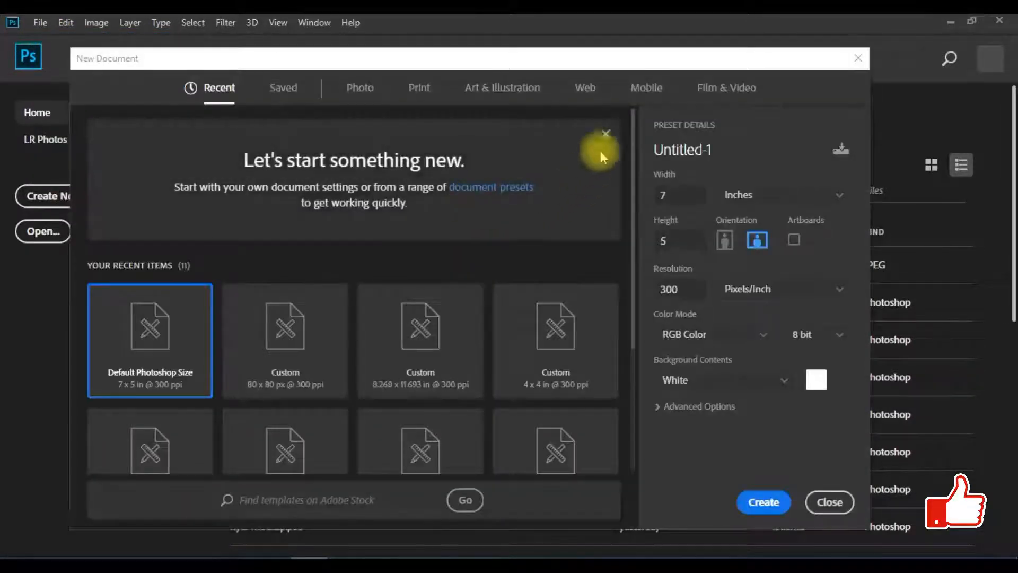
pyautogui.click(606, 134)
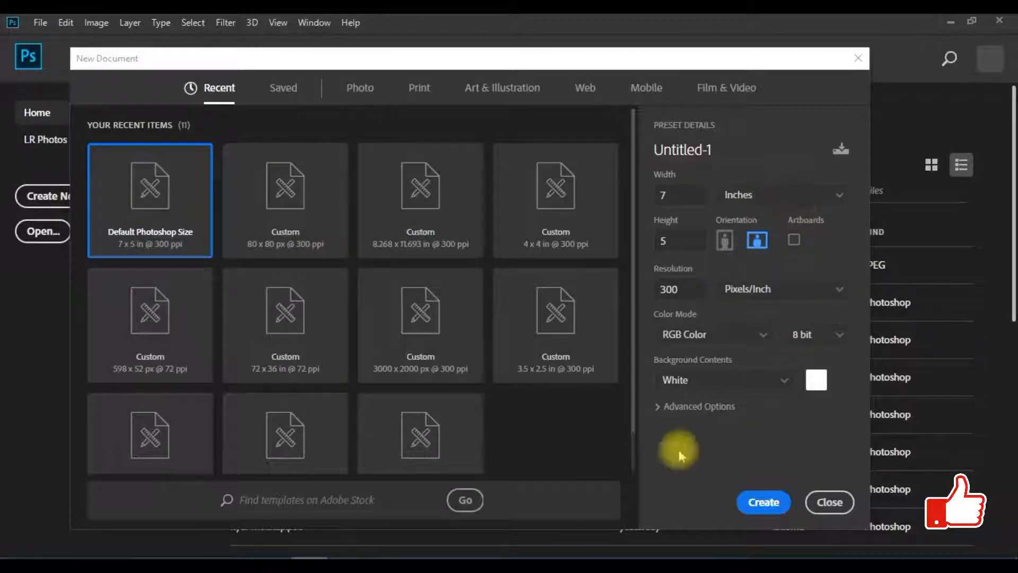
pyautogui.click(764, 502)
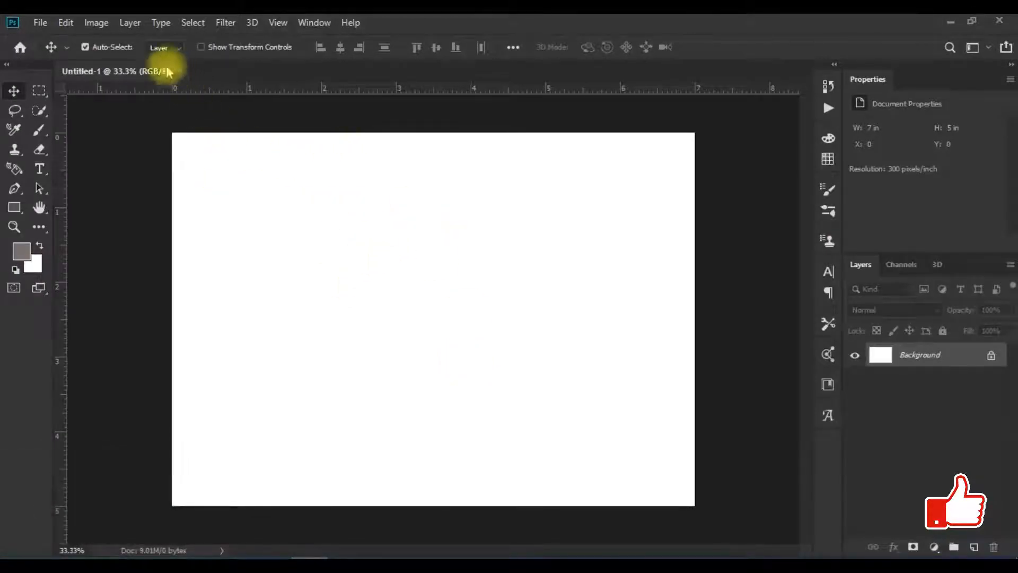
pyautogui.click(128, 24)
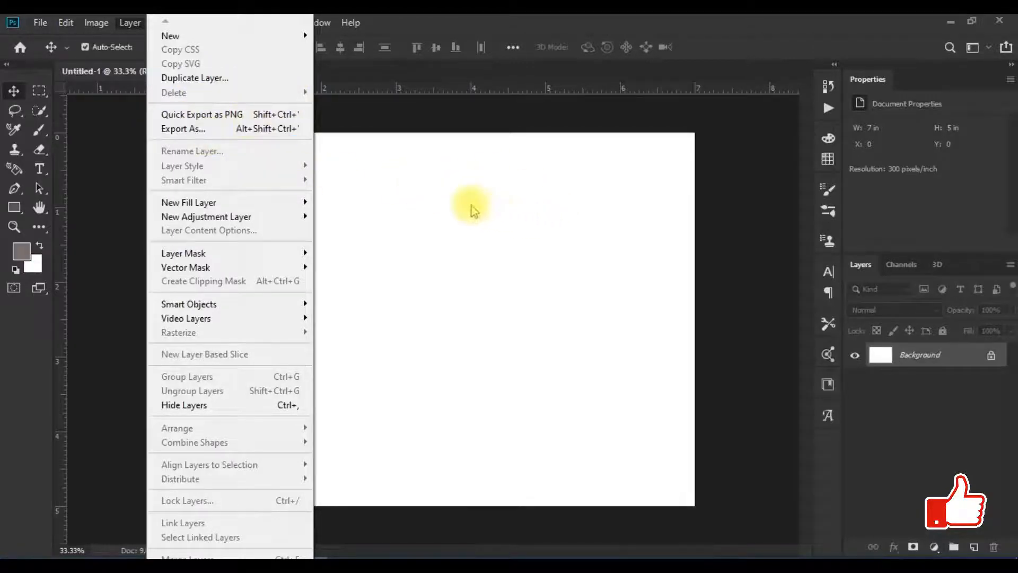
pyautogui.click(445, 193)
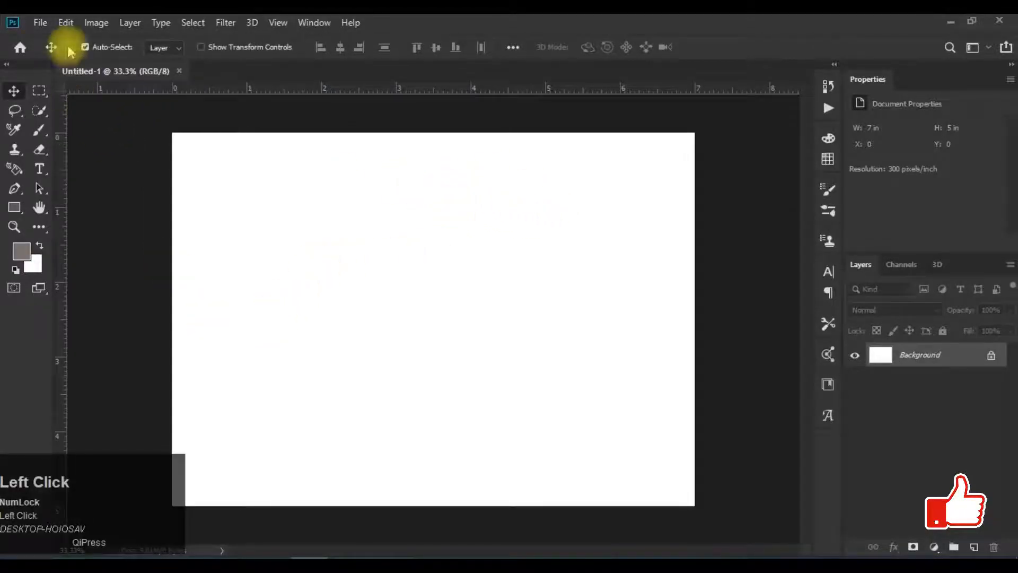
# - Place the "iamg actor" image from the Desktop as an embedded object at its default fitted size
pyautogui.click(41, 22)
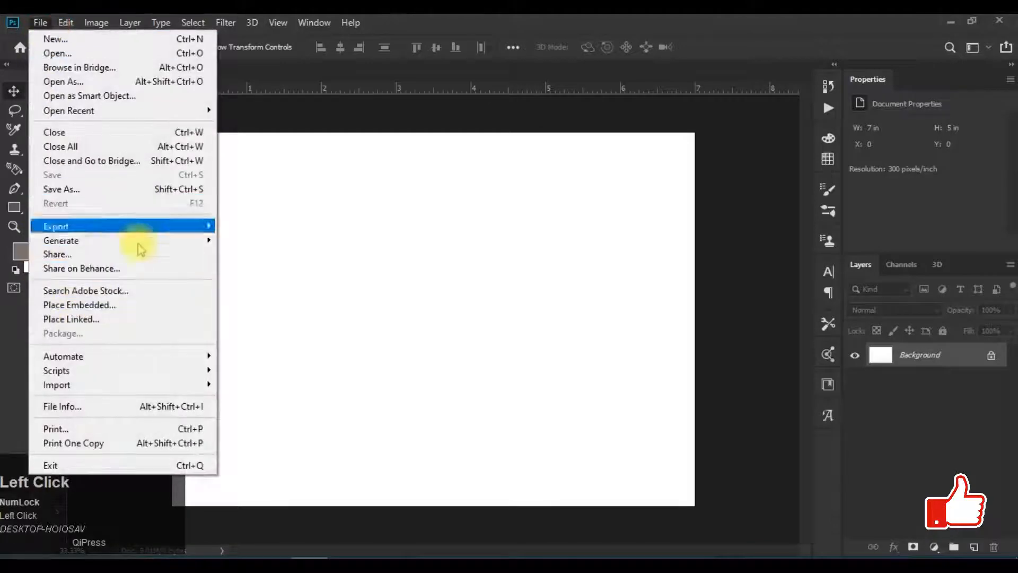
pyautogui.click(115, 307)
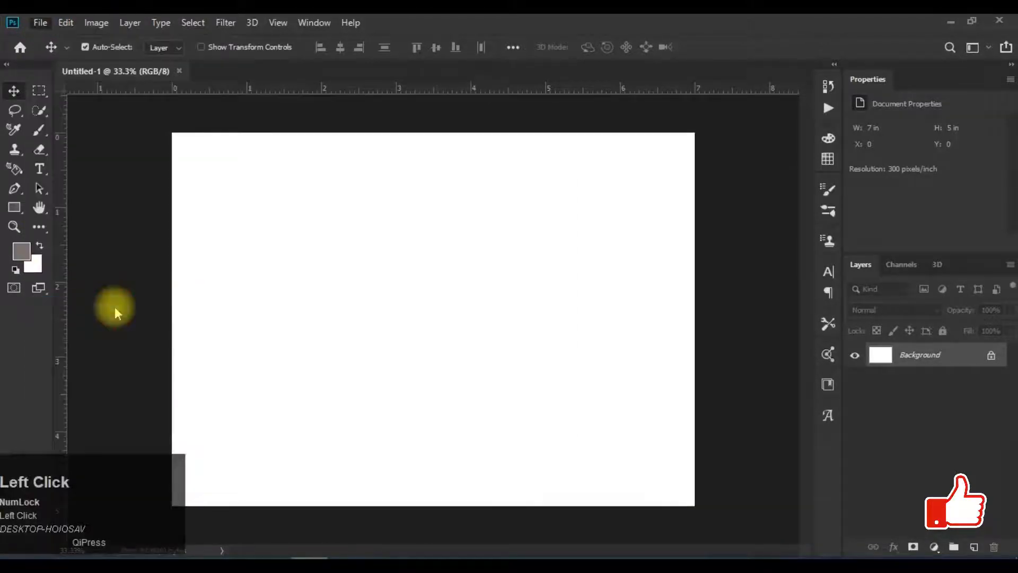
pyautogui.click(61, 366)
pyautogui.scroll(-3, 480, 284)
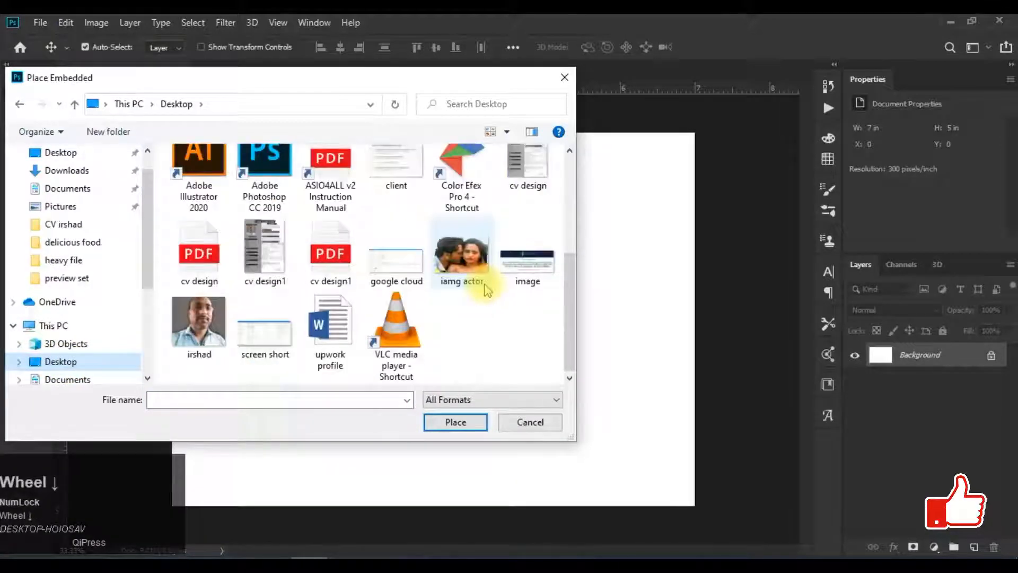
pyautogui.click(485, 287)
pyautogui.click(455, 422)
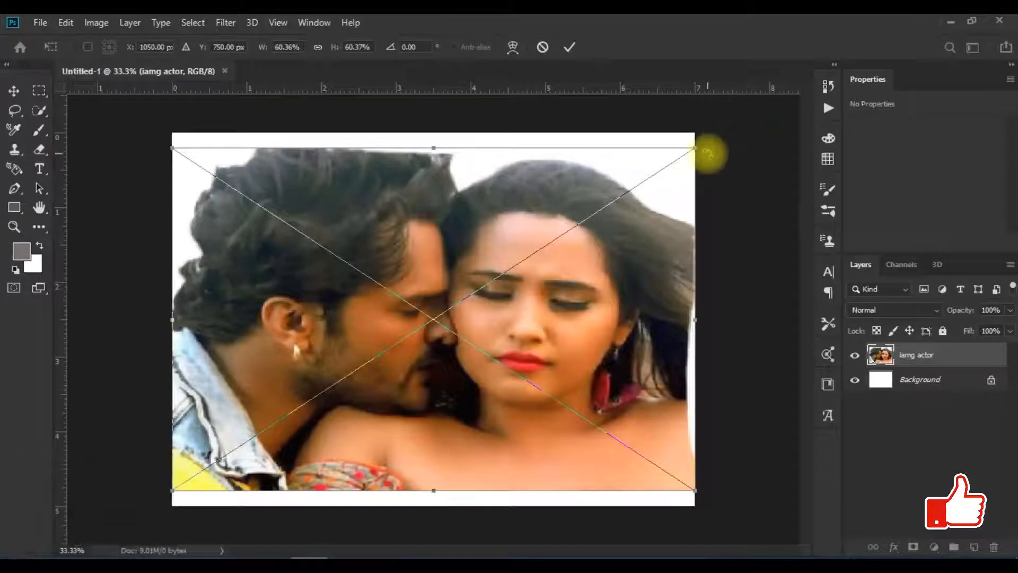
pyautogui.click(570, 47)
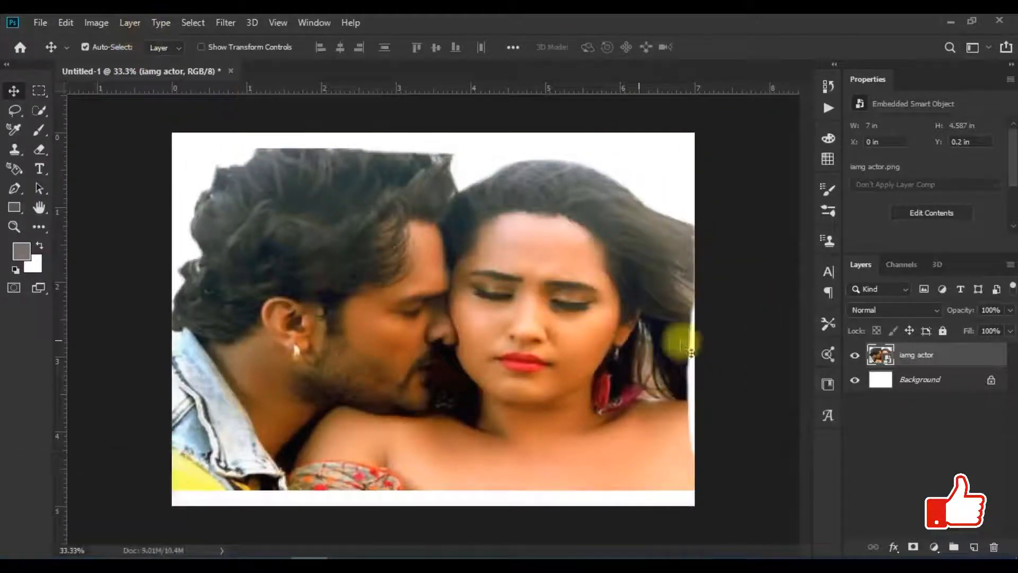
# - Check the delete options for the "iamg actor" layer, and toggle the layer's visibility off and back on
pyautogui.click(130, 23)
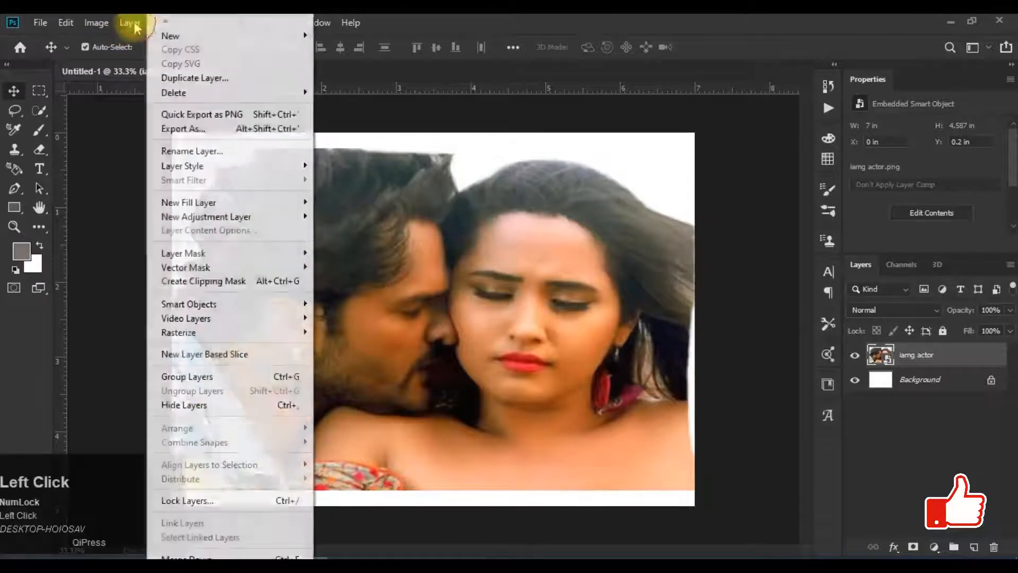
pyautogui.moveTo(241, 94)
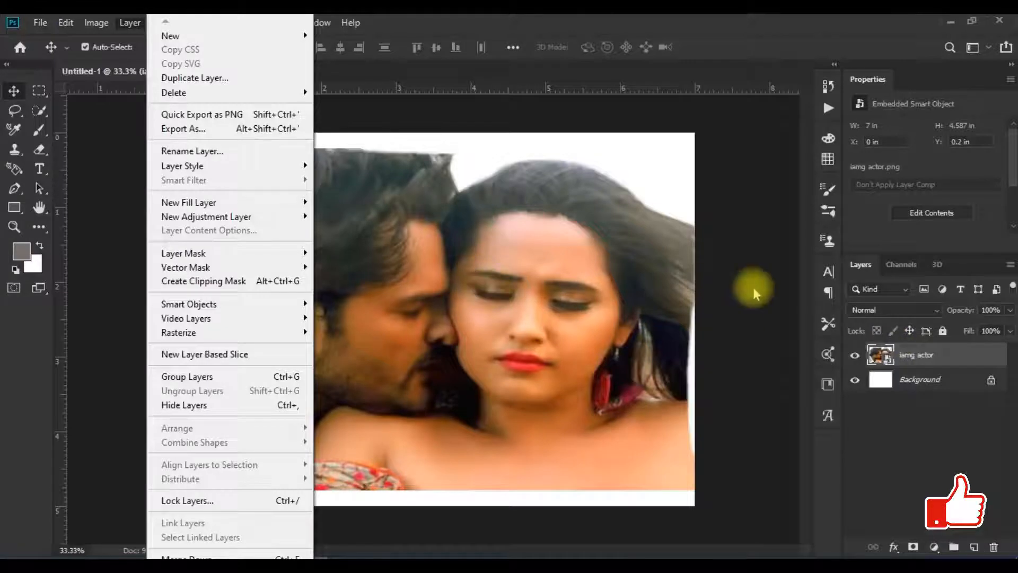
pyautogui.moveTo(274, 101)
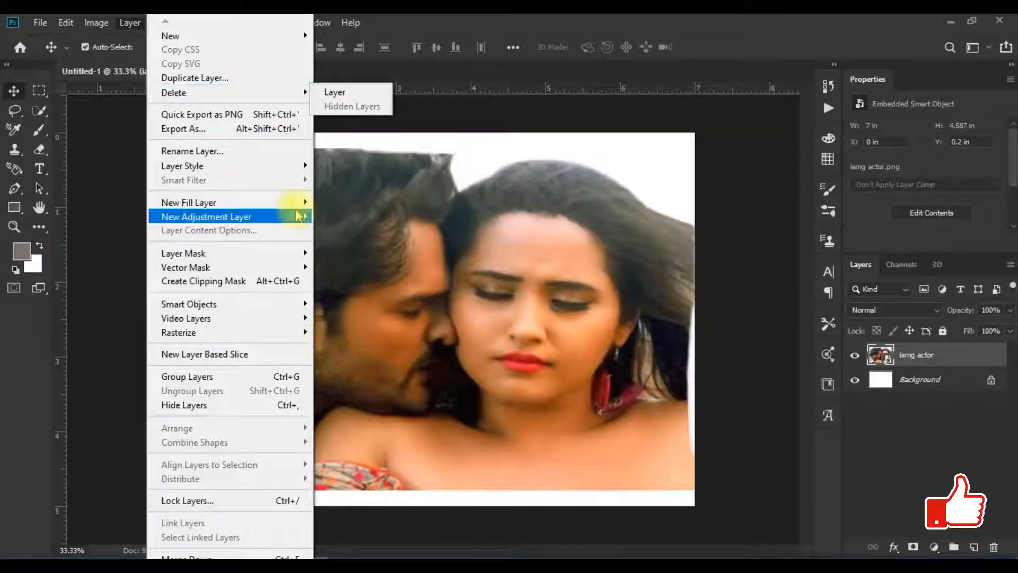
pyautogui.moveTo(306, 93)
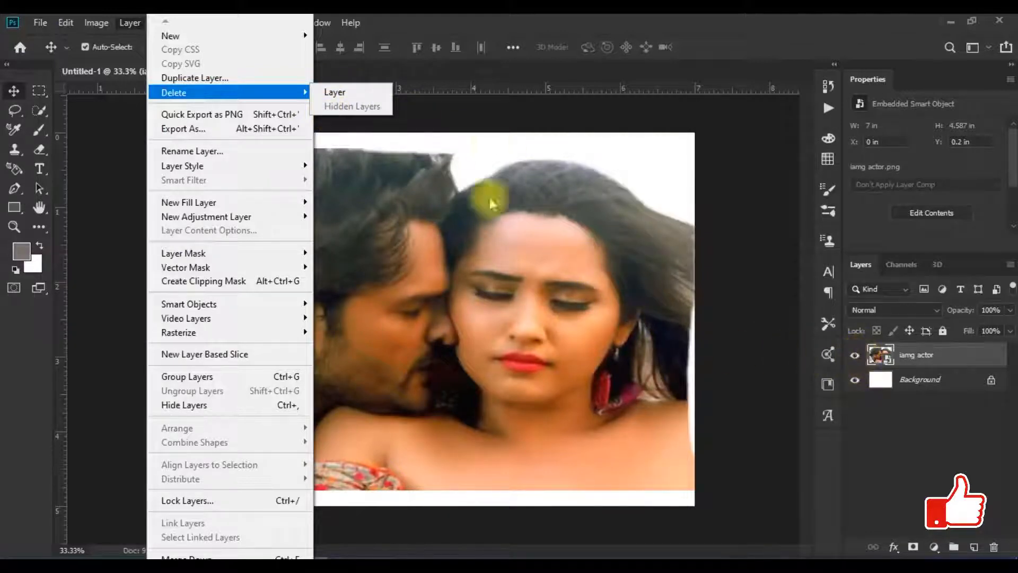
pyautogui.click(470, 116)
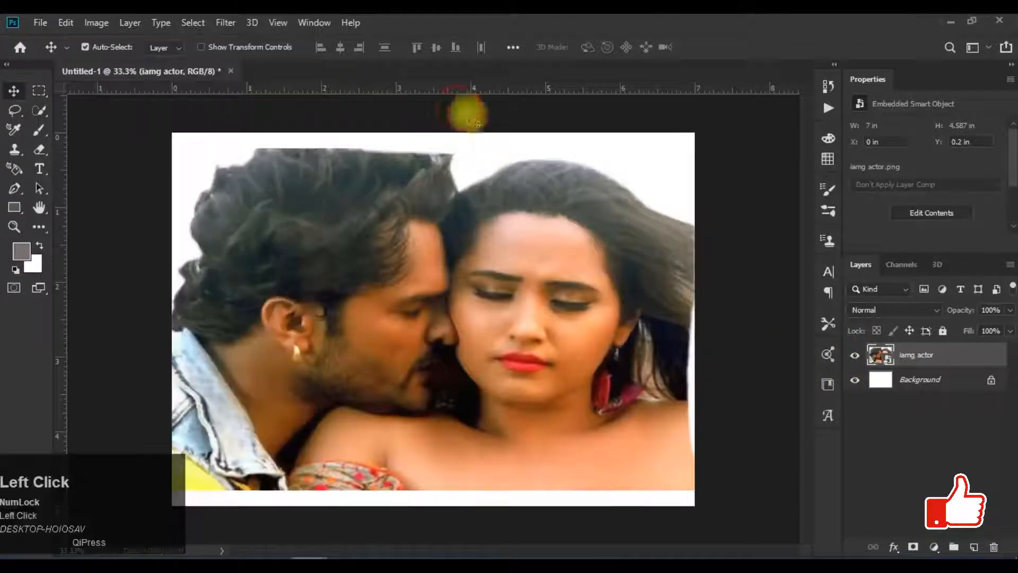
pyautogui.click(855, 358)
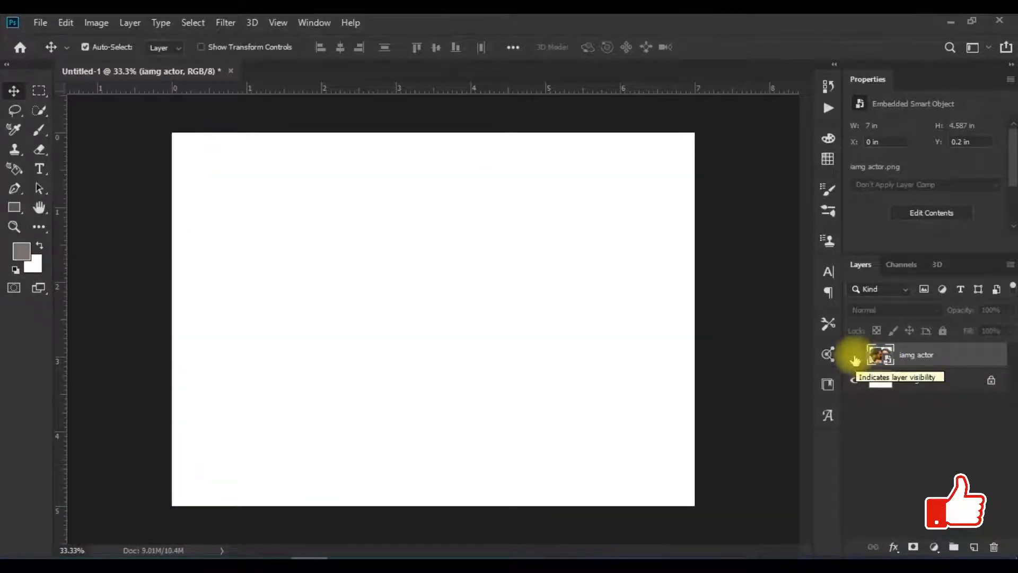
pyautogui.click(855, 358)
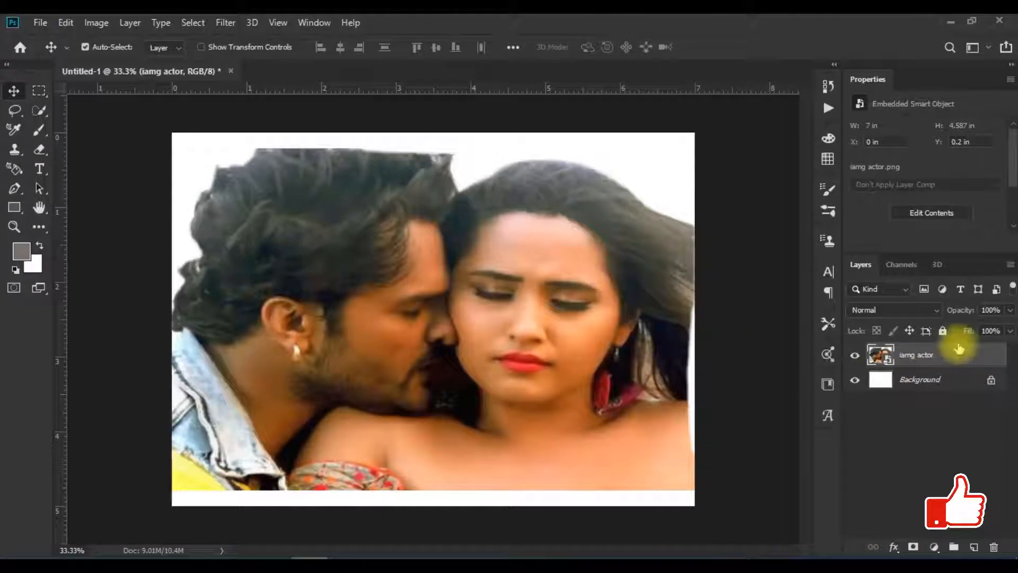
# - Duplicate the "iamg actor" layer and hide the original beneath the copy
pyautogui.hotkey('ctrl', 'j')
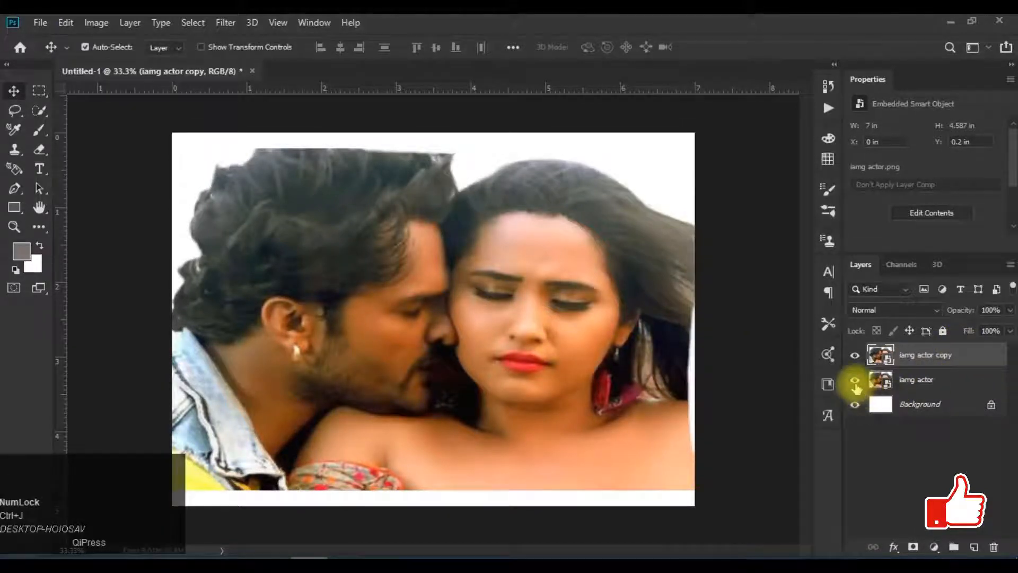
pyautogui.click(856, 382)
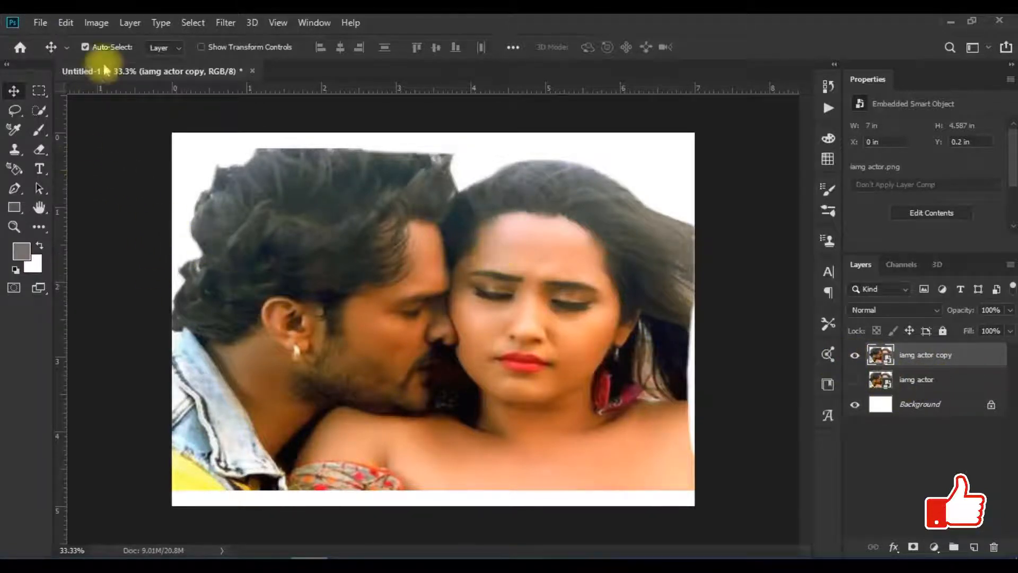
# - Check the layer delete options with the original "iamg actor" layer hidden, and again after making it visible
pyautogui.click(129, 25)
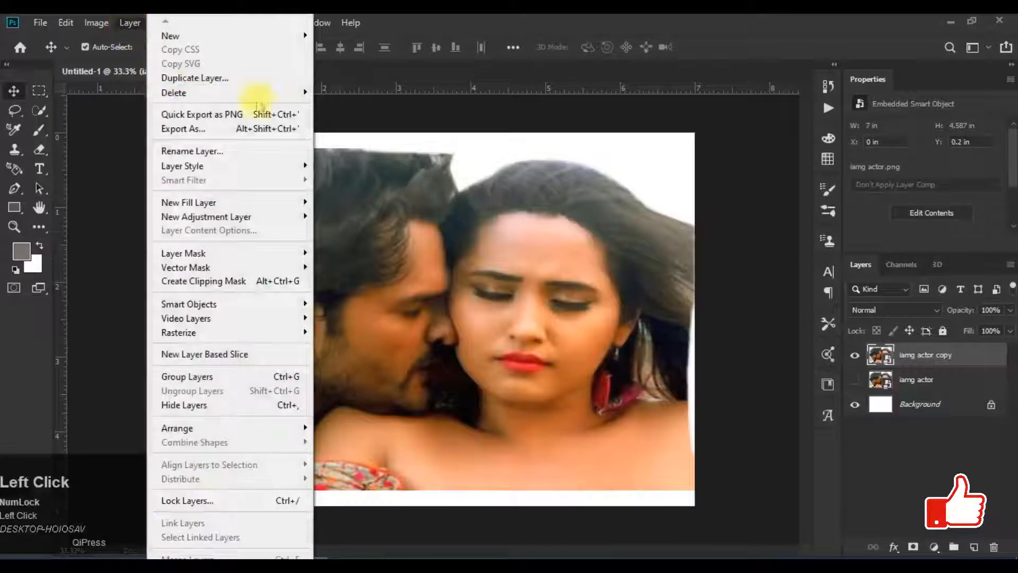
pyautogui.moveTo(270, 93)
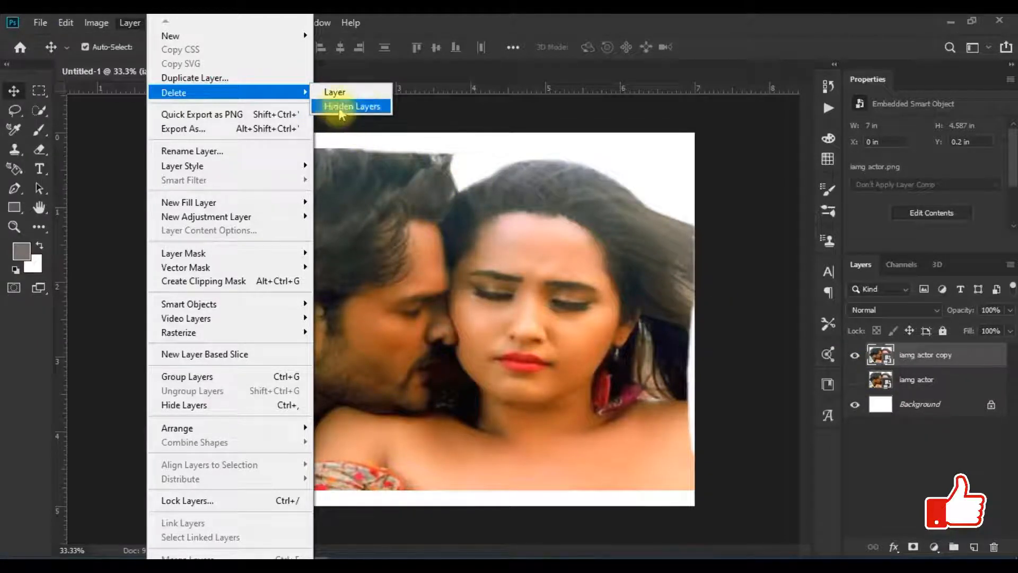
pyautogui.click(523, 120)
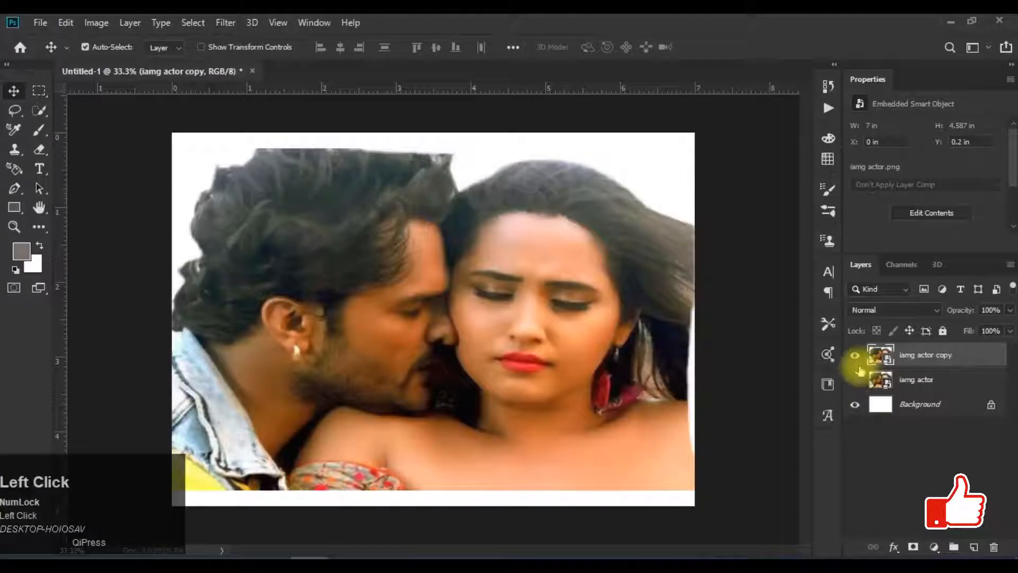
pyautogui.click(855, 380)
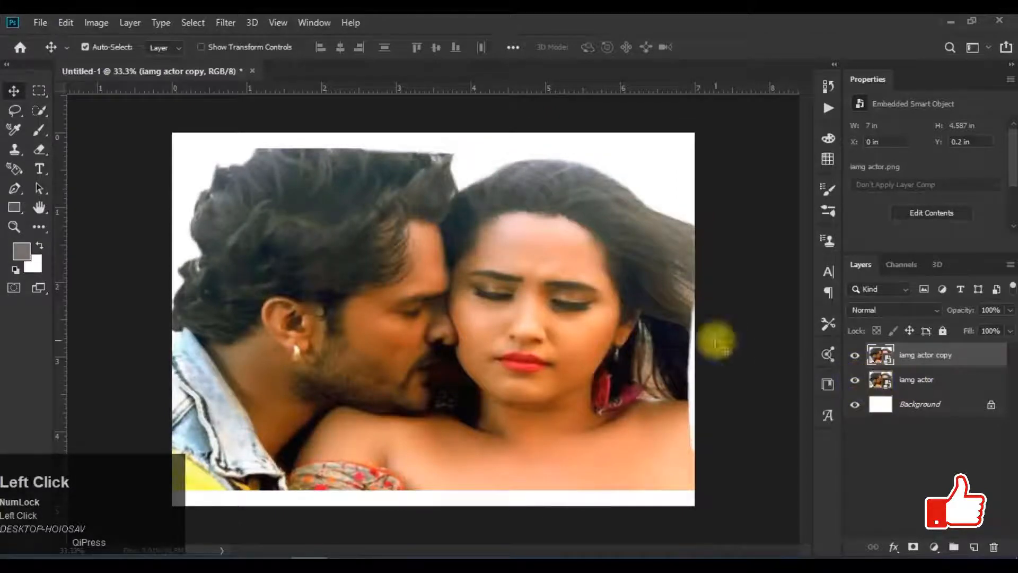
pyautogui.click(129, 23)
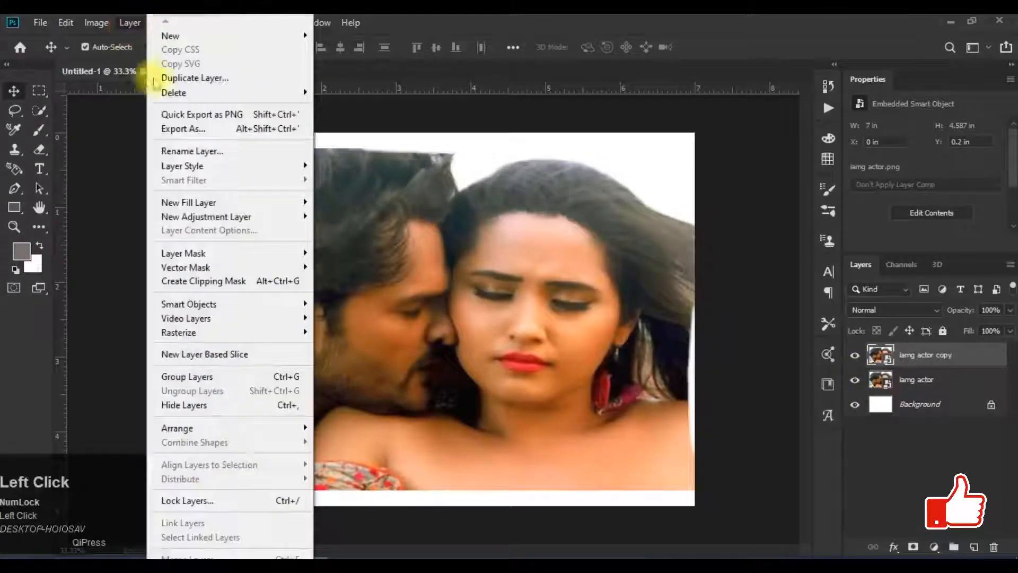
pyautogui.moveTo(239, 98)
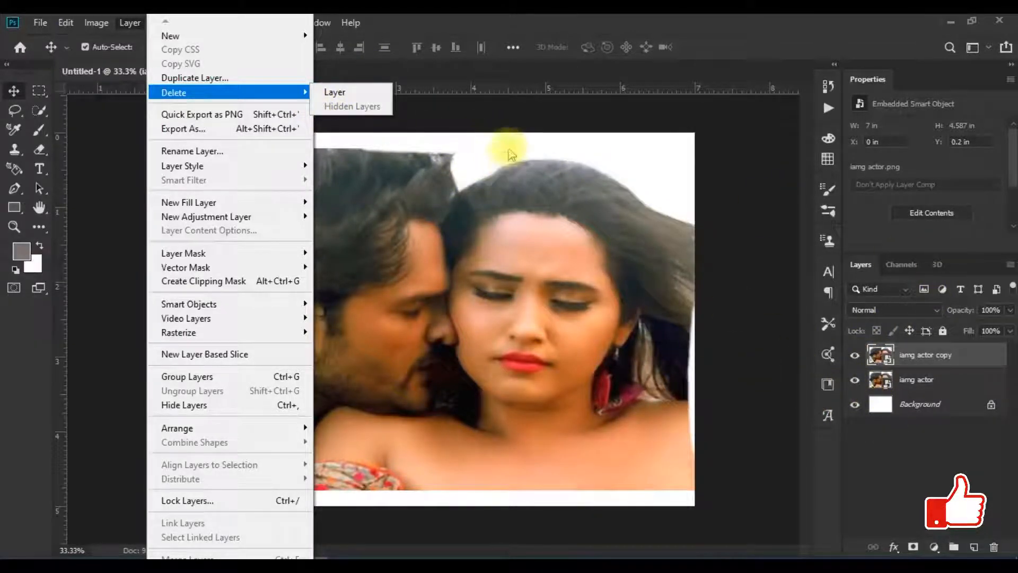
pyautogui.click(508, 149)
# - Hide the original "iamg actor" layer and remove it by deleting all hidden layers
pyautogui.click(854, 380)
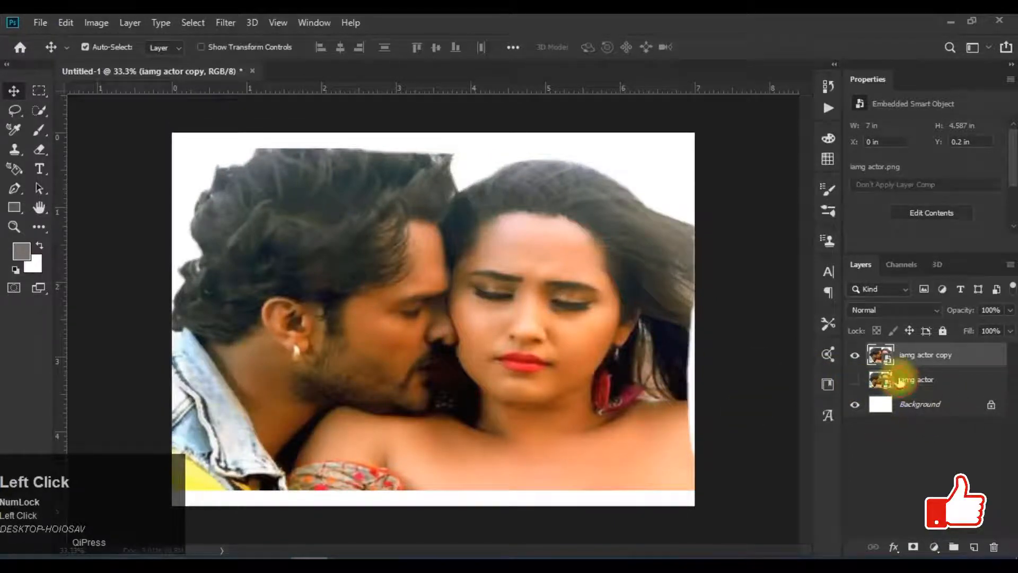
pyautogui.click(899, 380)
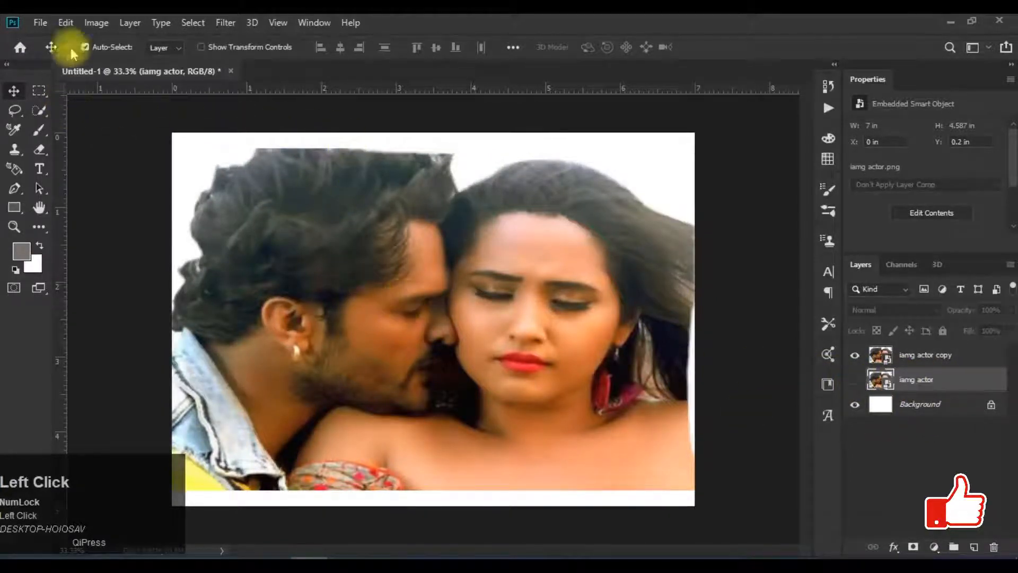
pyautogui.click(129, 22)
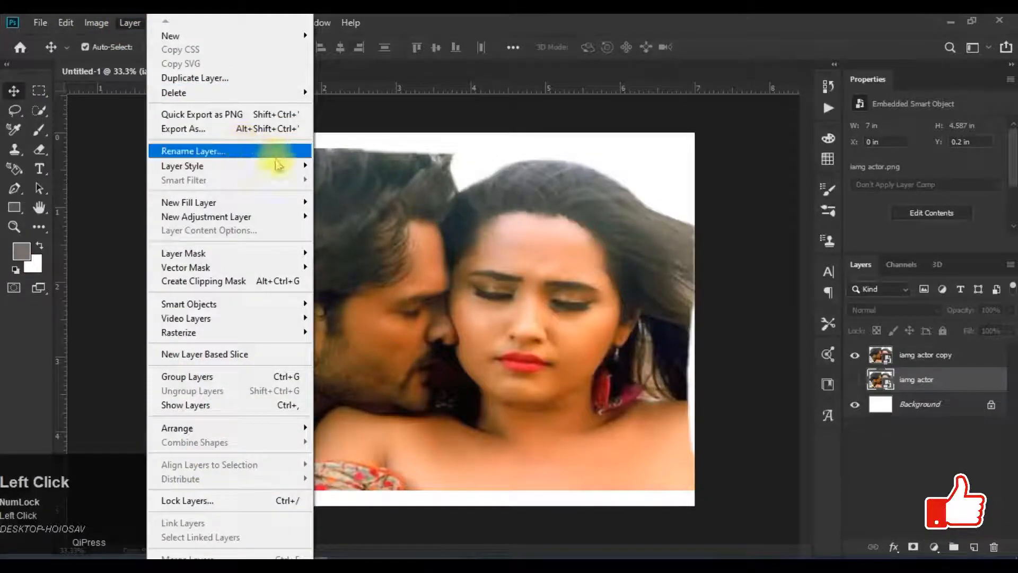
pyautogui.moveTo(305, 92)
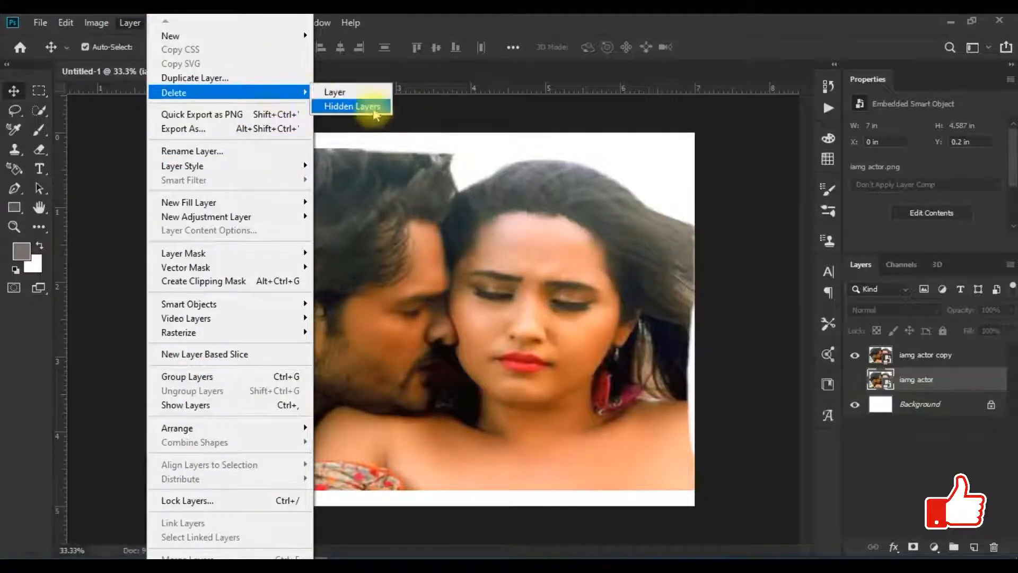
pyautogui.click(371, 106)
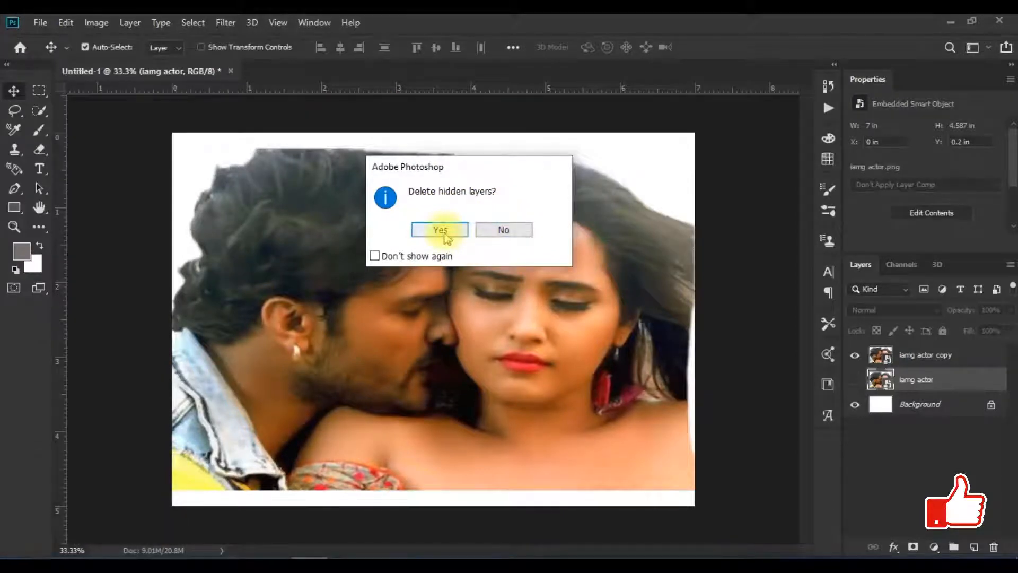
pyautogui.click(440, 230)
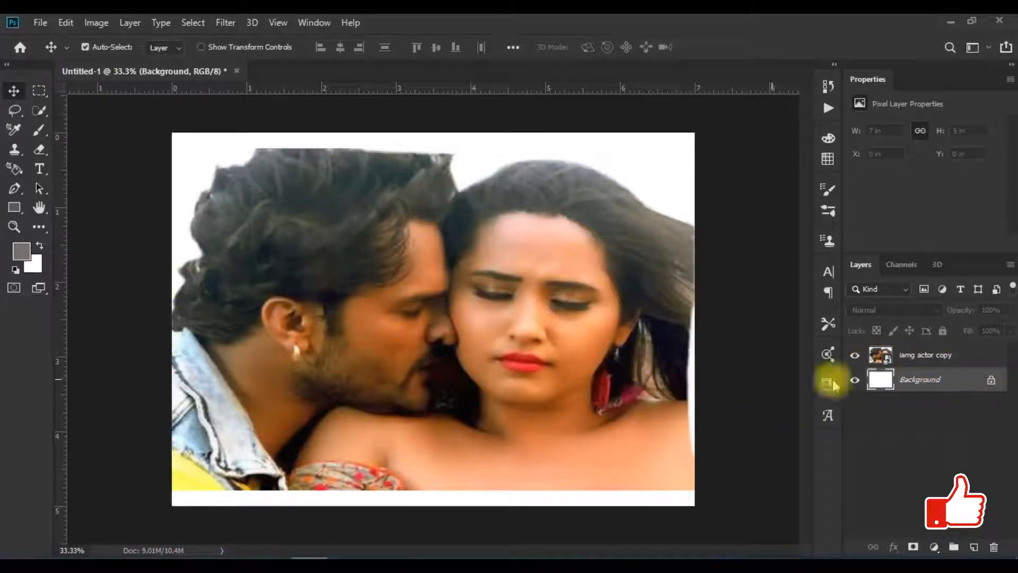
# - Add a Hue/Saturation adjustment layer above the "iamg actor copy" layer and set its Hue to -15
pyautogui.click(130, 23)
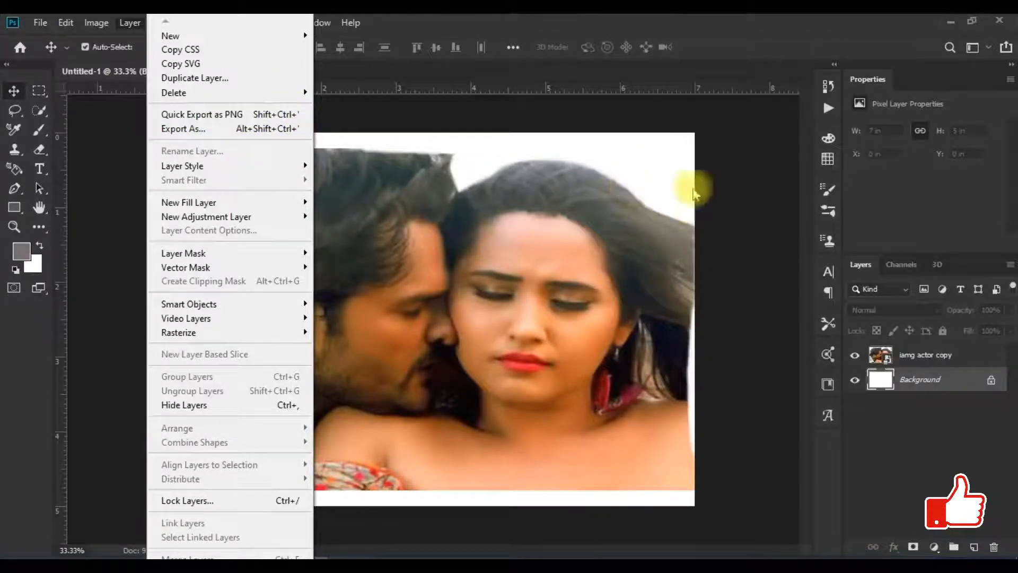
pyautogui.click(921, 357)
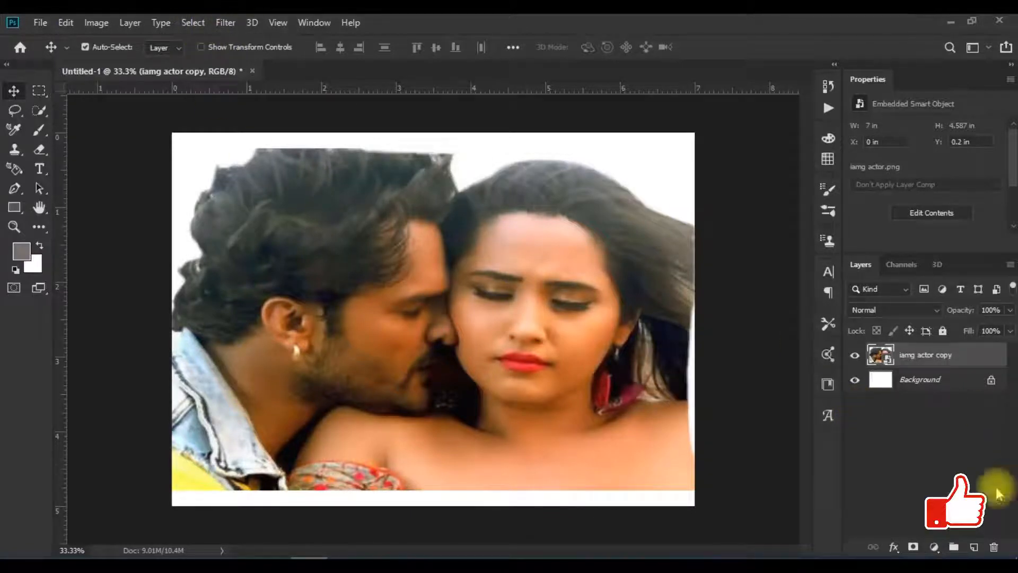
pyautogui.click(934, 546)
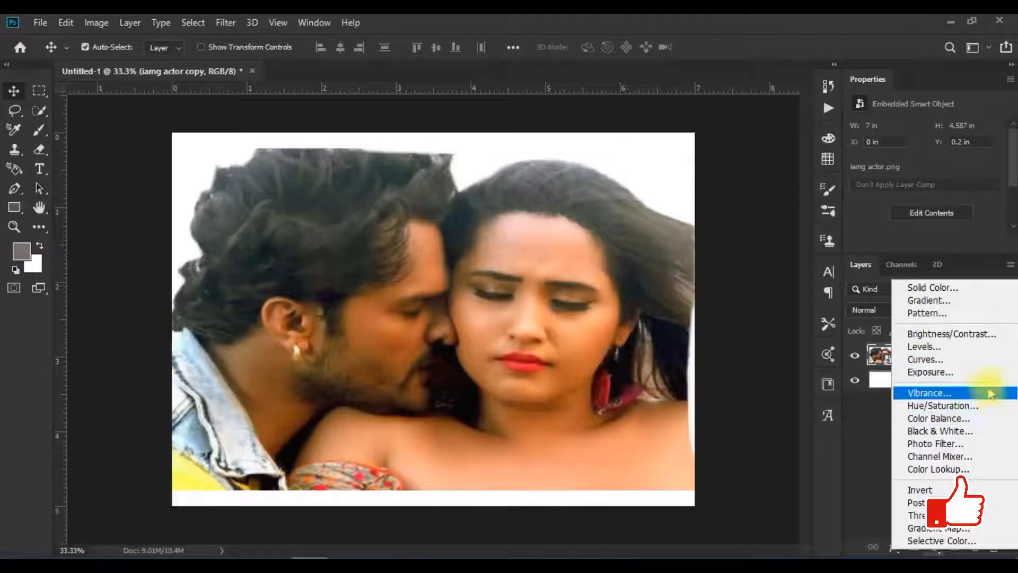
pyautogui.click(995, 409)
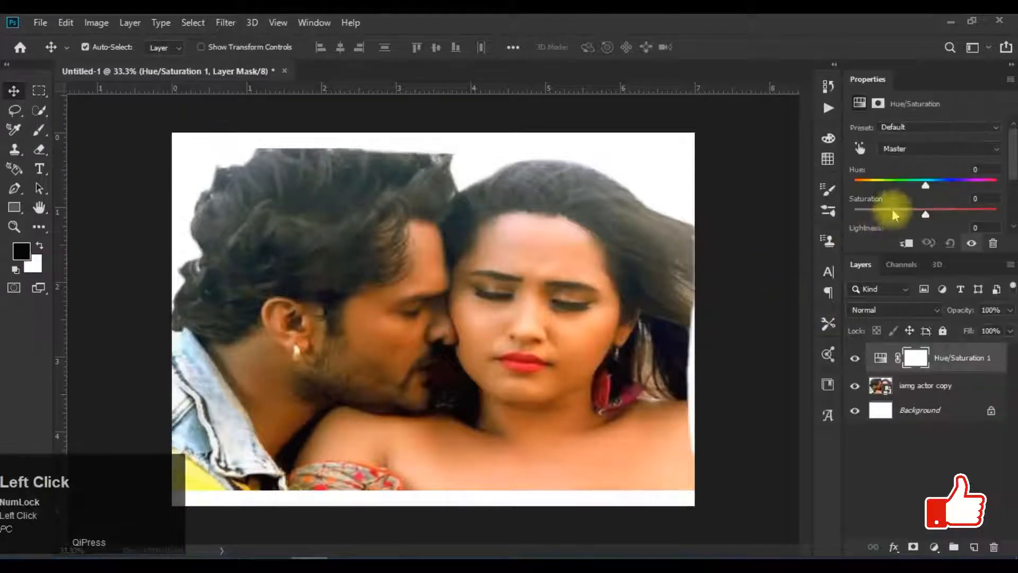
pyautogui.moveTo(925, 187); pyautogui.dragTo(908, 199)
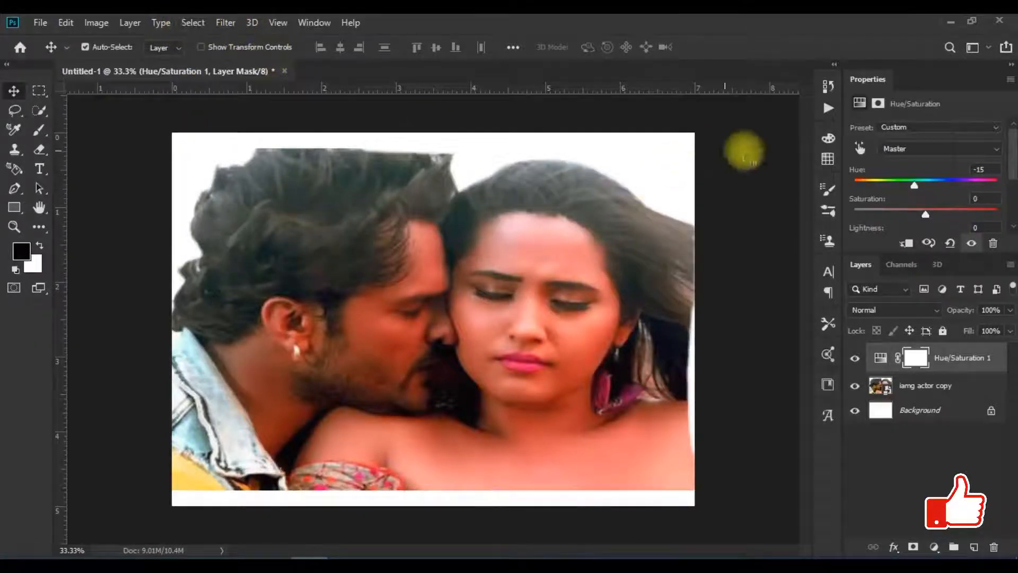
# - Convert the Hue/Saturation adjustment layer and the "iamg actor copy" layer together into one smart object
pyautogui.click(131, 23)
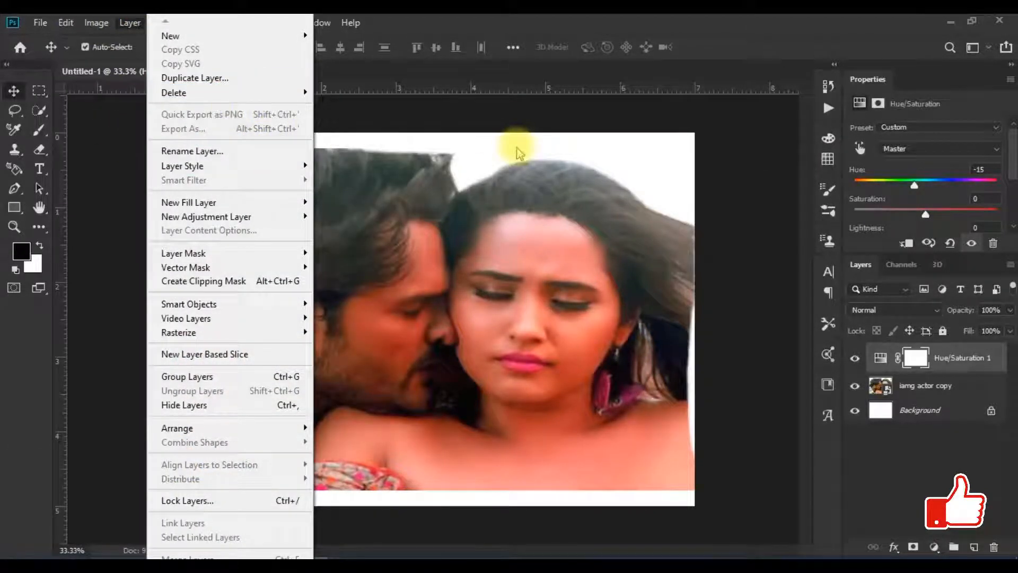
pyautogui.click(949, 386)
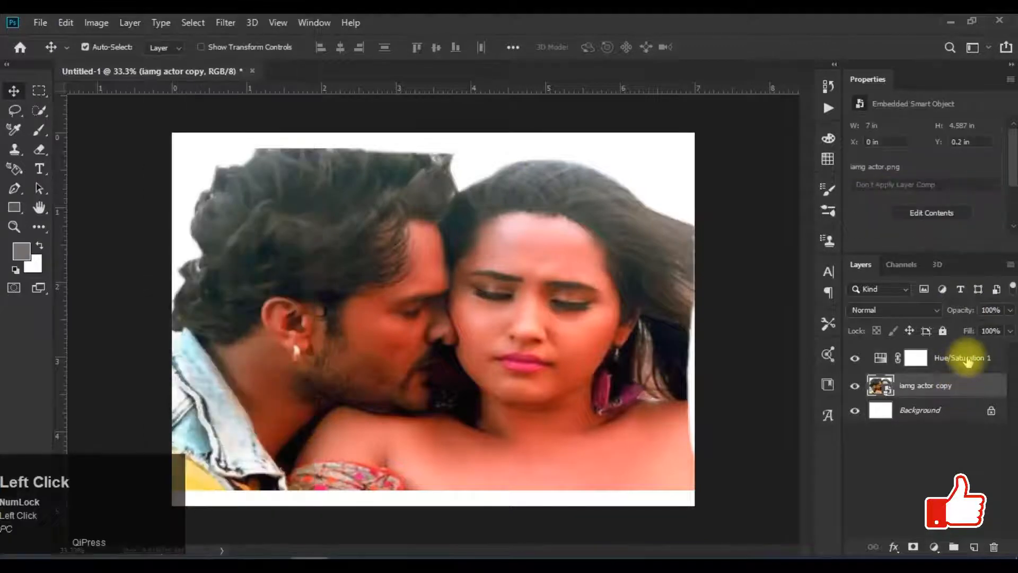
pyautogui.rightClick(968, 361)
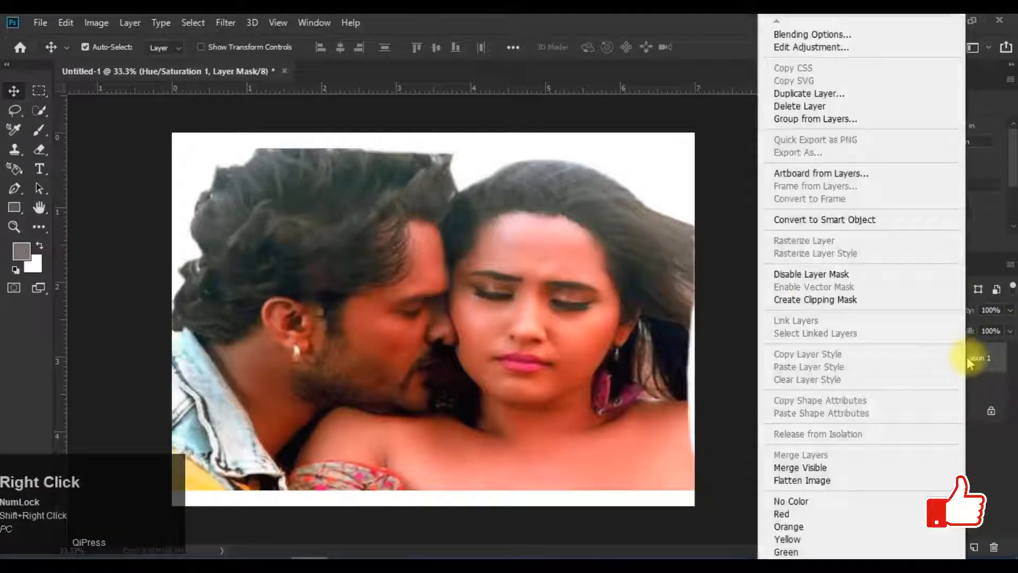
pyautogui.click(985, 361)
pyautogui.keyDown('shift'); pyautogui.click(959, 386); pyautogui.keyUp('shift')
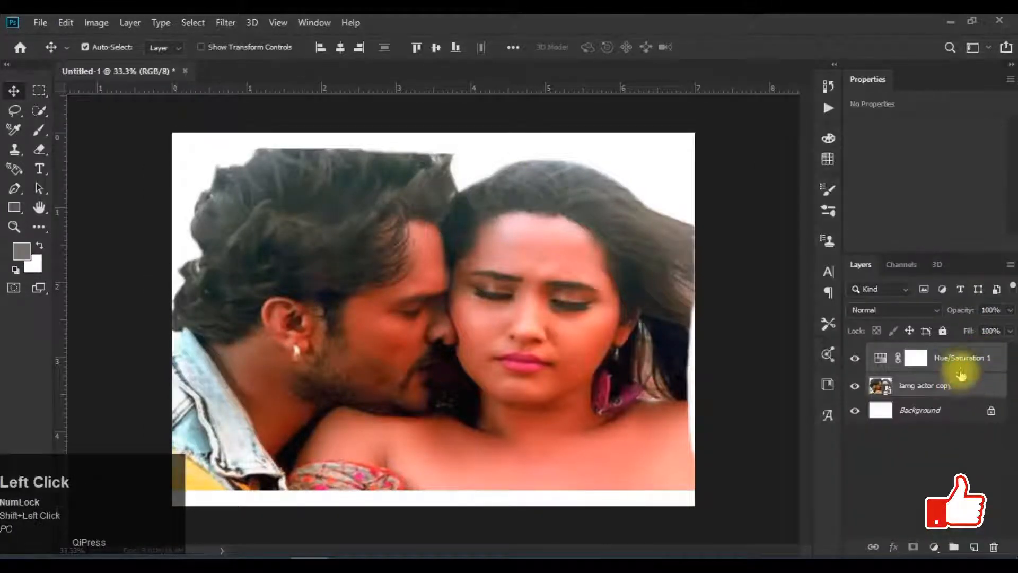
pyautogui.rightClick(961, 361)
pyautogui.click(837, 219)
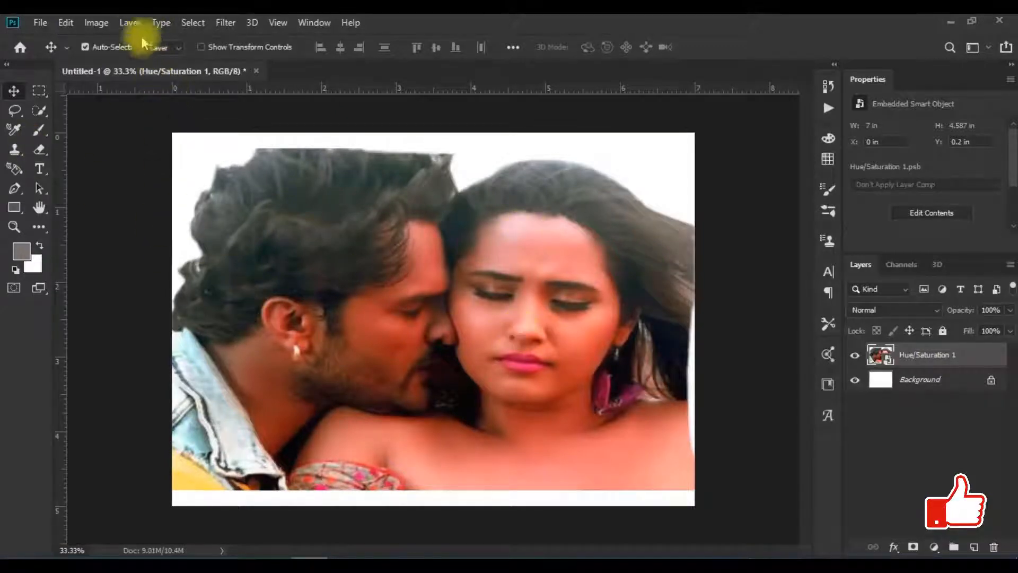
# - Quick-export the combined smart object layer as a PNG named "bg" to the Desktop
pyautogui.click(129, 22)
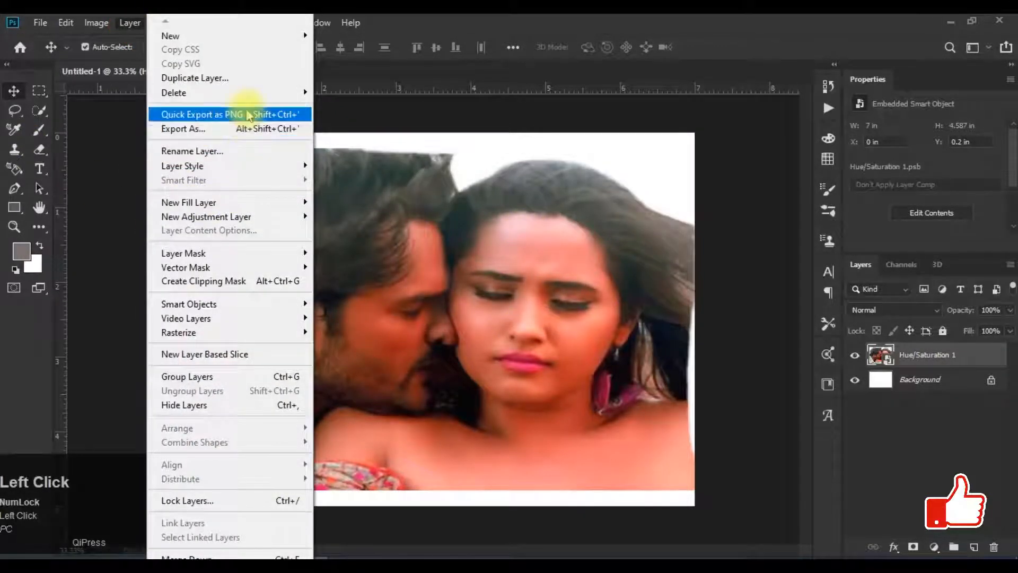
pyautogui.click(247, 121)
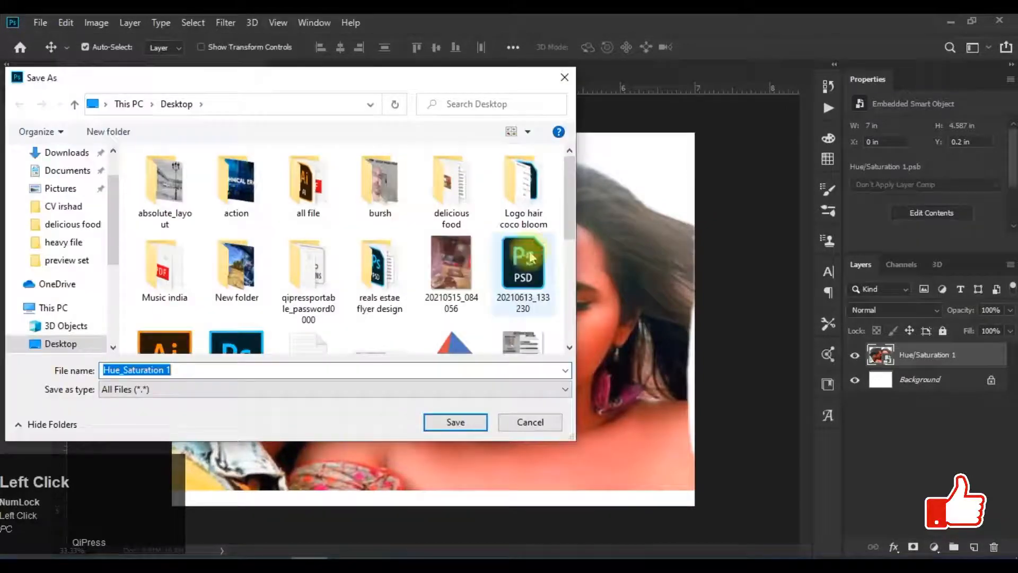
pyautogui.moveTo(342, 81); pyautogui.dragTo(532, 27)
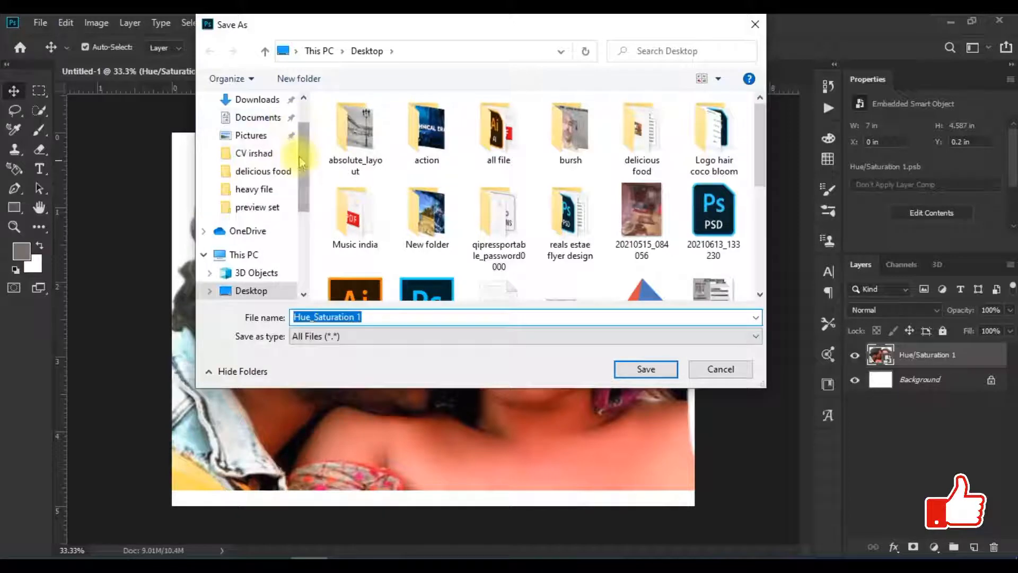
pyautogui.moveTo(306, 165); pyautogui.dragTo(303, 87)
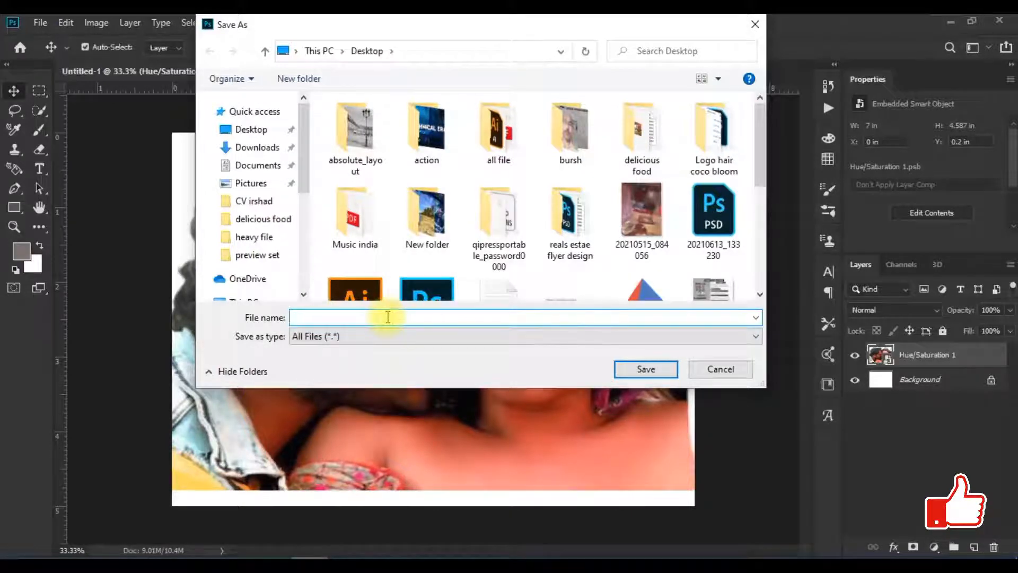
pyautogui.write('bg')
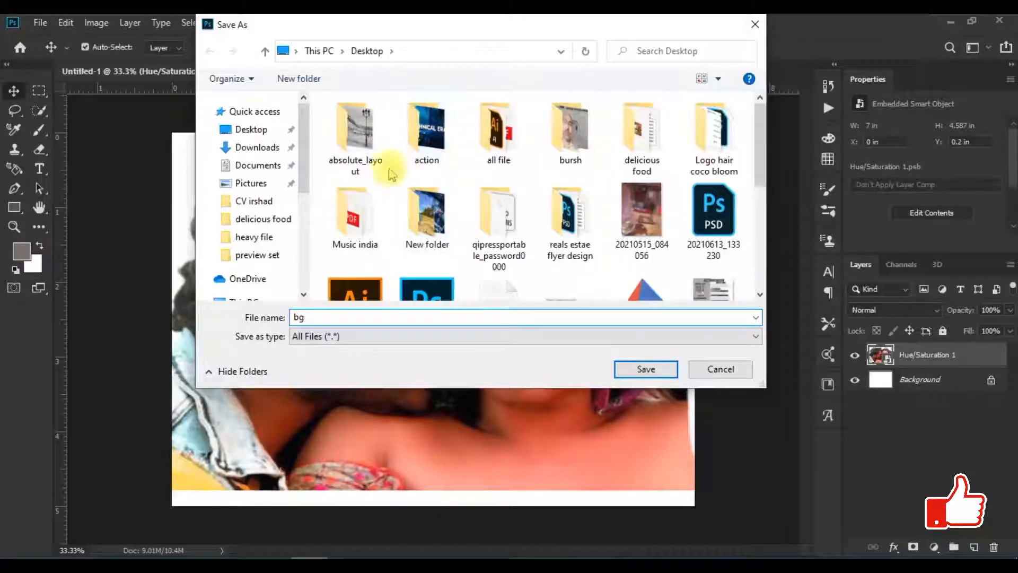
pyautogui.click(254, 135)
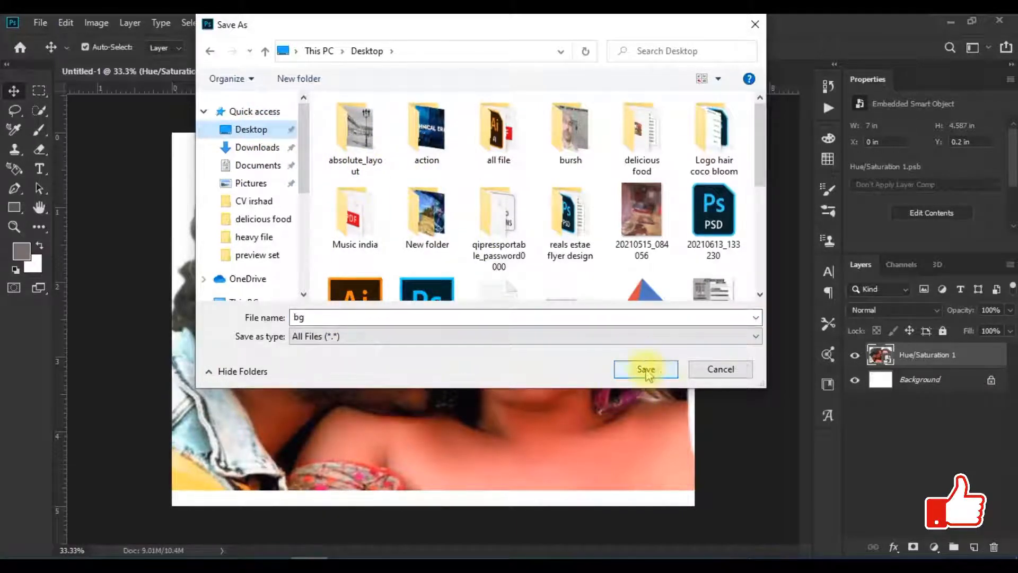
pyautogui.click(647, 370)
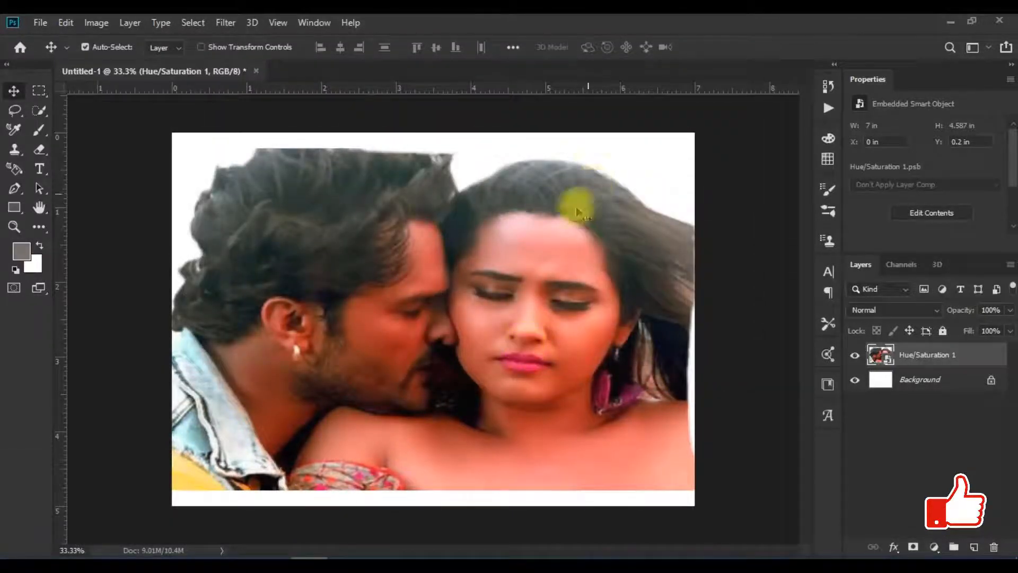
pyautogui.click(734, 108)
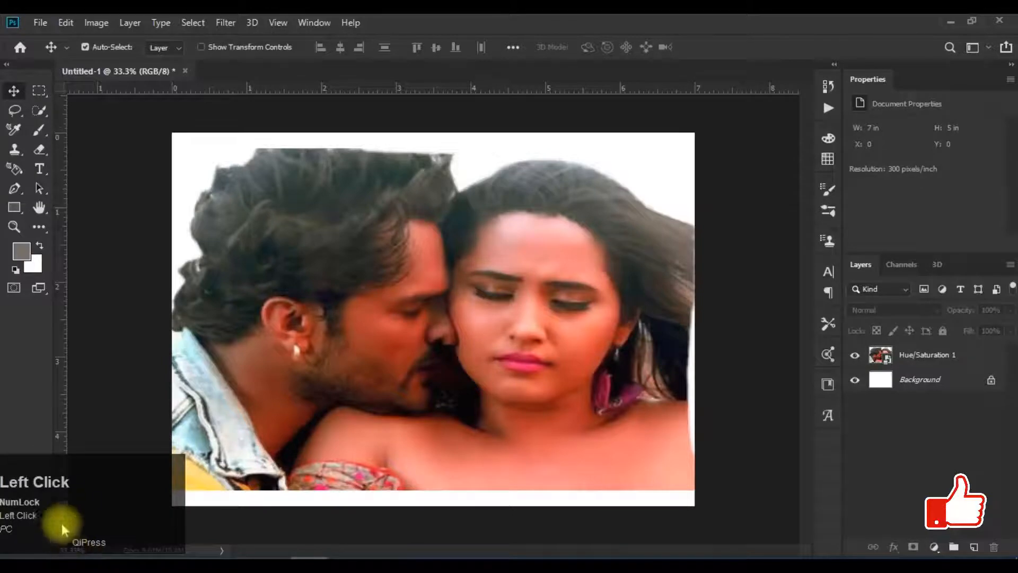
pyautogui.moveTo(97, 514); pyautogui.dragTo(109, 511)
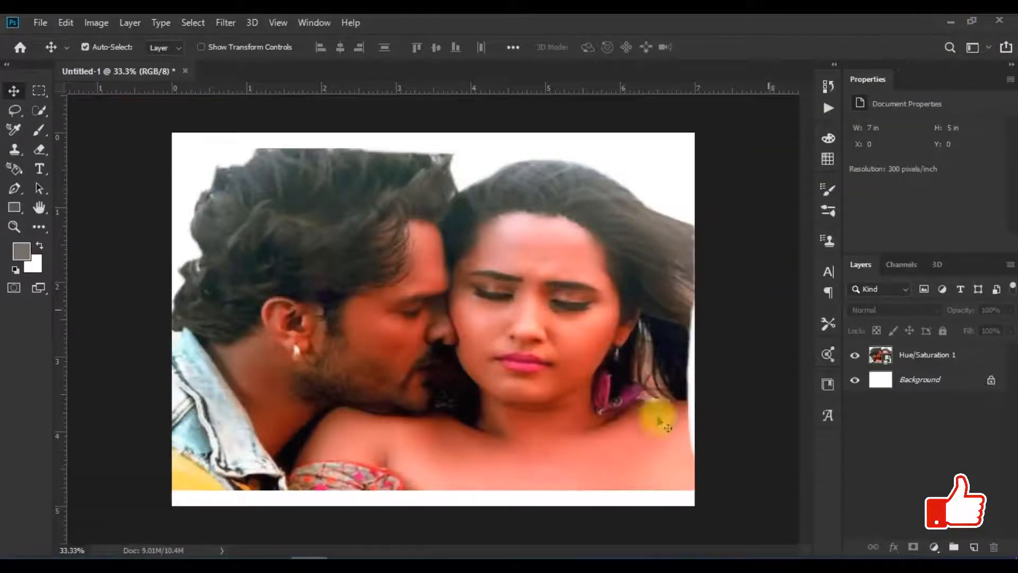
pyautogui.hotkey('alt', 'Tab')
pyautogui.hotkey('alt', 'Tab')
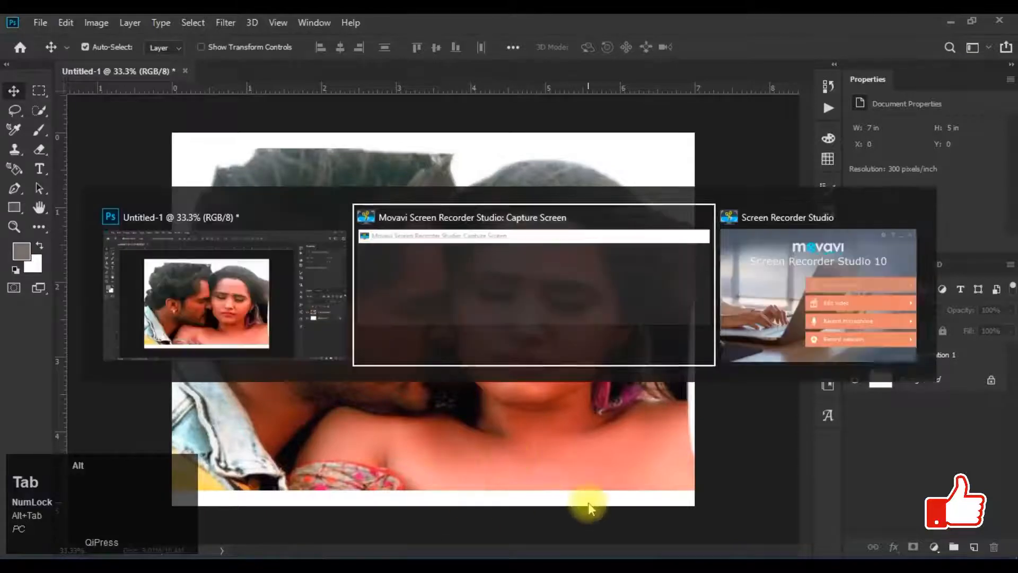
pyautogui.hotkey('alt', 'Tab')
pyautogui.hotkey('alt', 'Tab')
pyautogui.hotkey('alt', 'Tab')
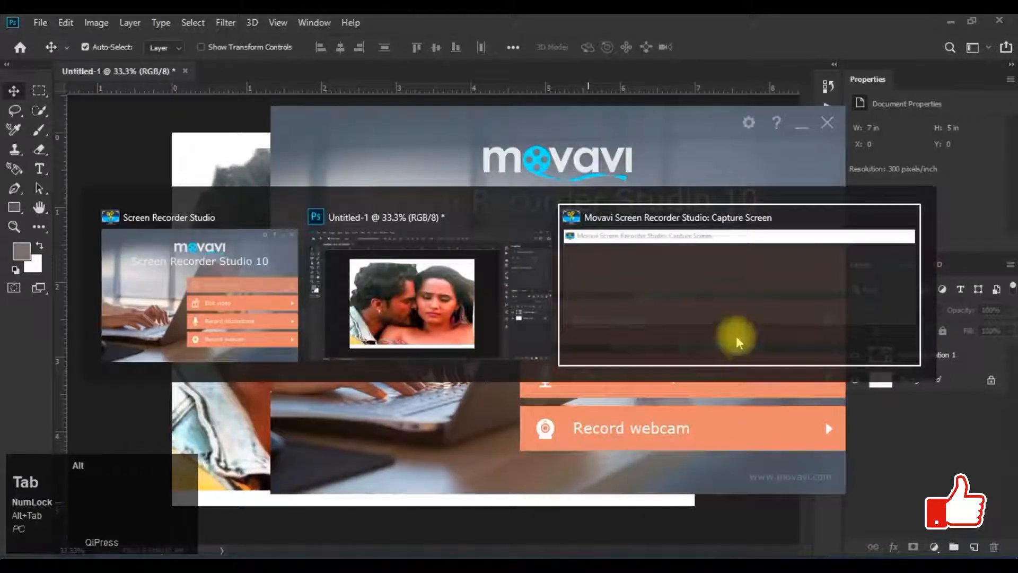
pyautogui.click(799, 125)
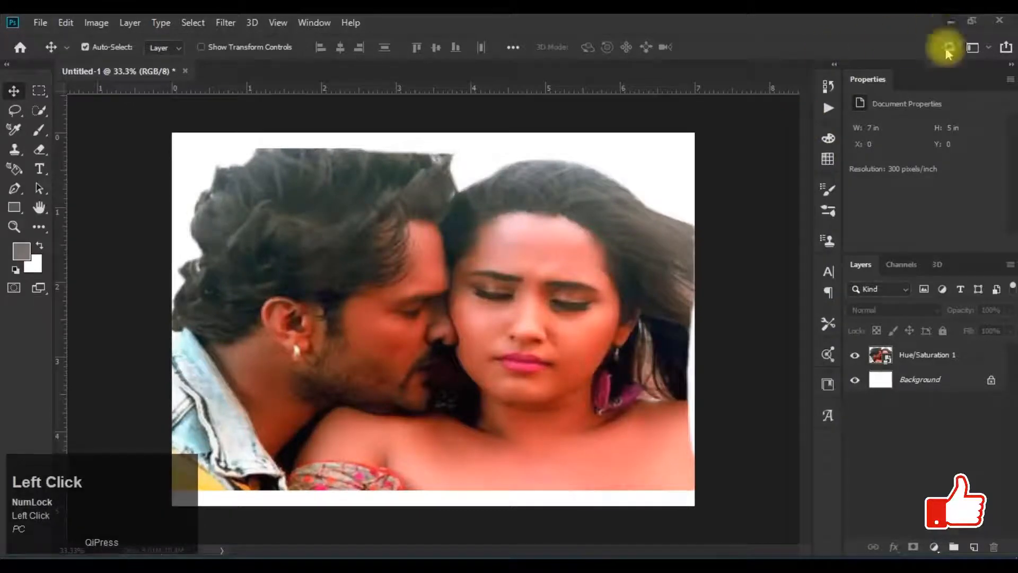
# - Show the desktop, open the exported "bg" image in Paint to inspect the whole picture, and close it
pyautogui.press('super+m')
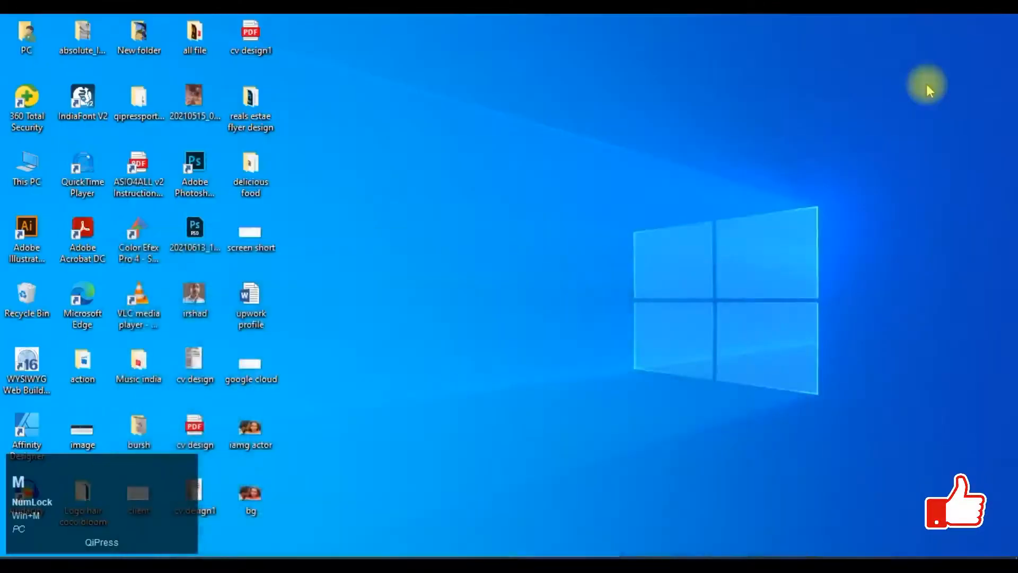
pyautogui.click(248, 500)
pyautogui.rightClick(248, 499)
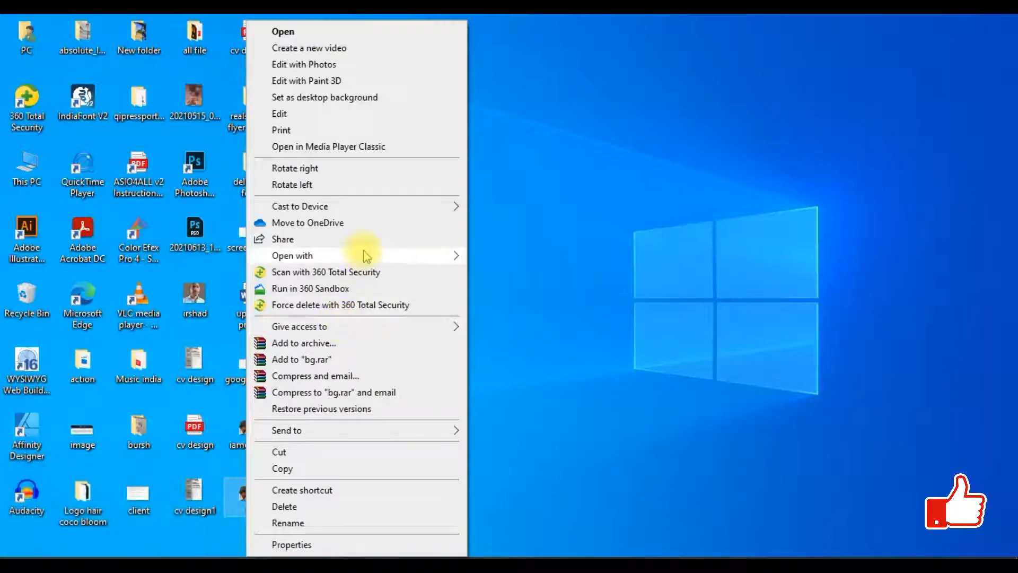
pyautogui.moveTo(459, 258)
pyautogui.click(488, 309)
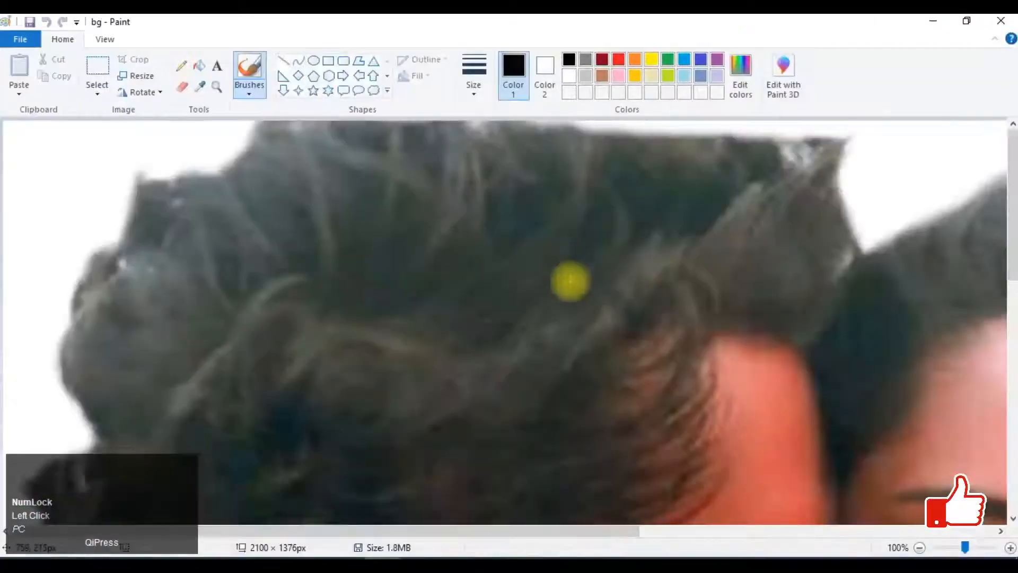
pyautogui.keyDown('ctrl'); pyautogui.scroll(-3, 571, 281); pyautogui.keyUp('ctrl')
pyautogui.keyDown('ctrl'); pyautogui.scroll(1, 570, 281); pyautogui.keyUp('ctrl')
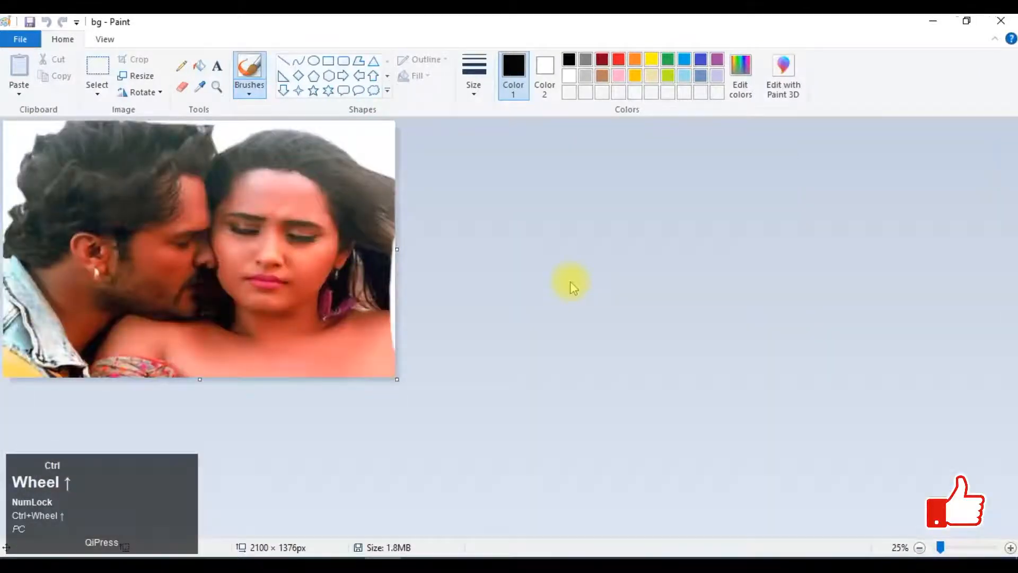
pyautogui.click(1006, 24)
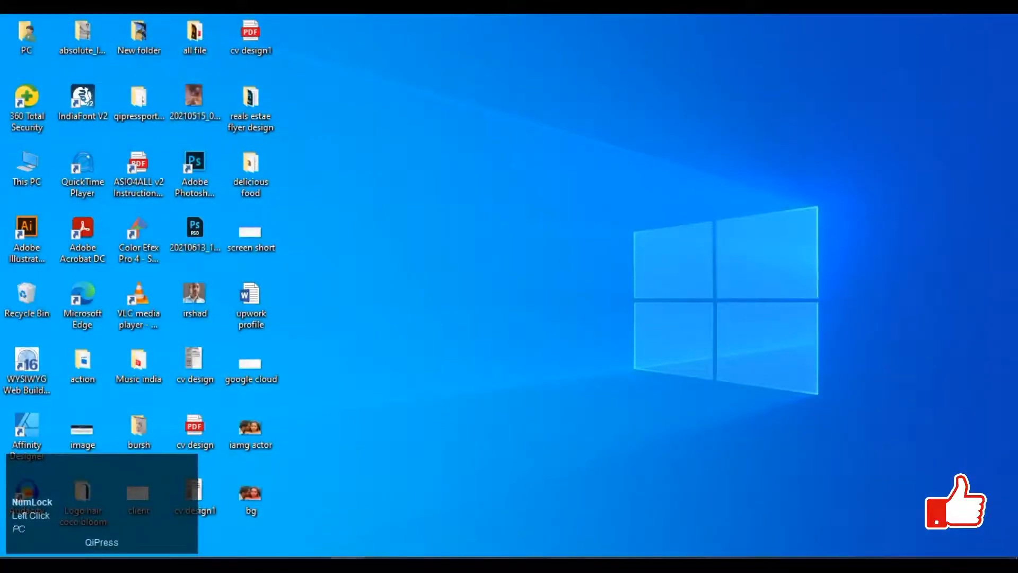
# - Switch back to Photoshop and select the "Hue/Saturation 1" smart object layer
pyautogui.hotkey('alt', 'Tab')
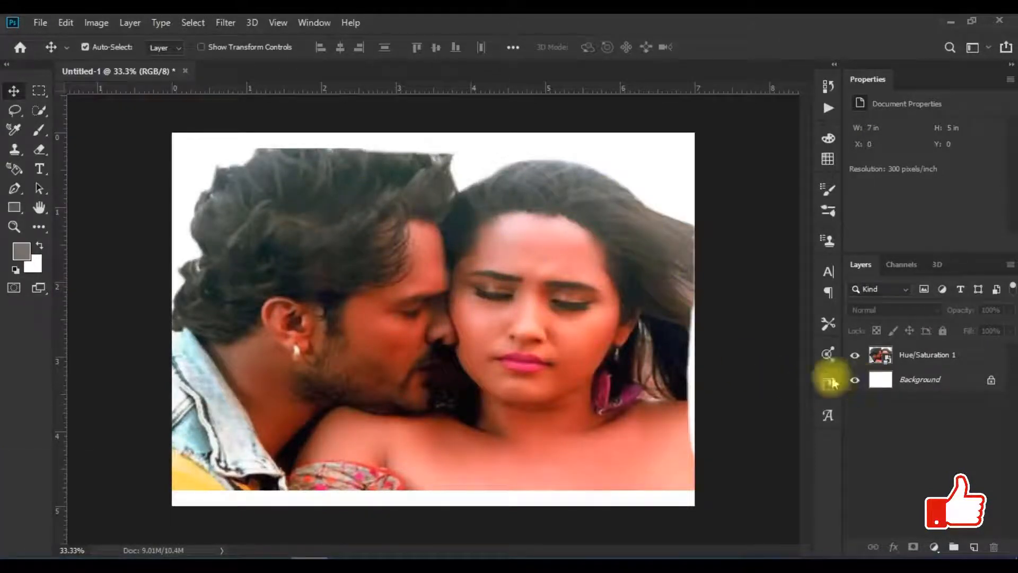
pyautogui.click(131, 23)
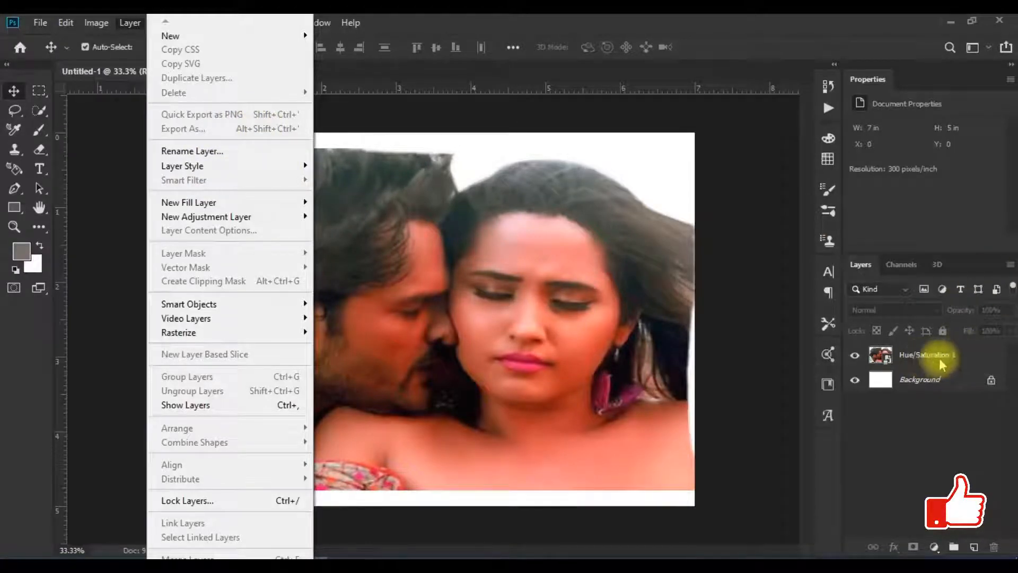
pyautogui.click(757, 267)
pyautogui.click(949, 354)
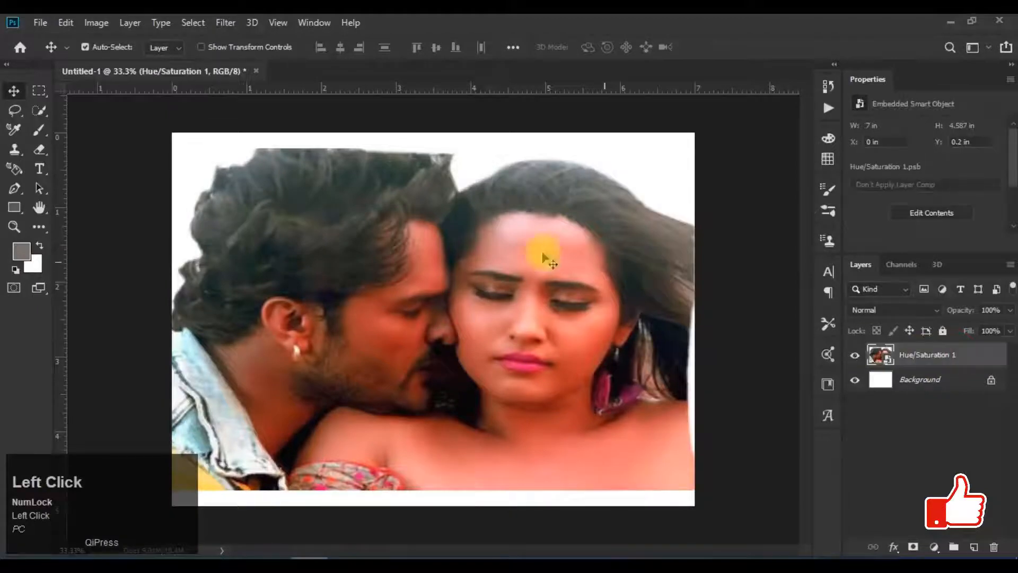
# - Review the Export As settings for the "Hue/Saturation 1" layer and leave without exporting
pyautogui.click(130, 22)
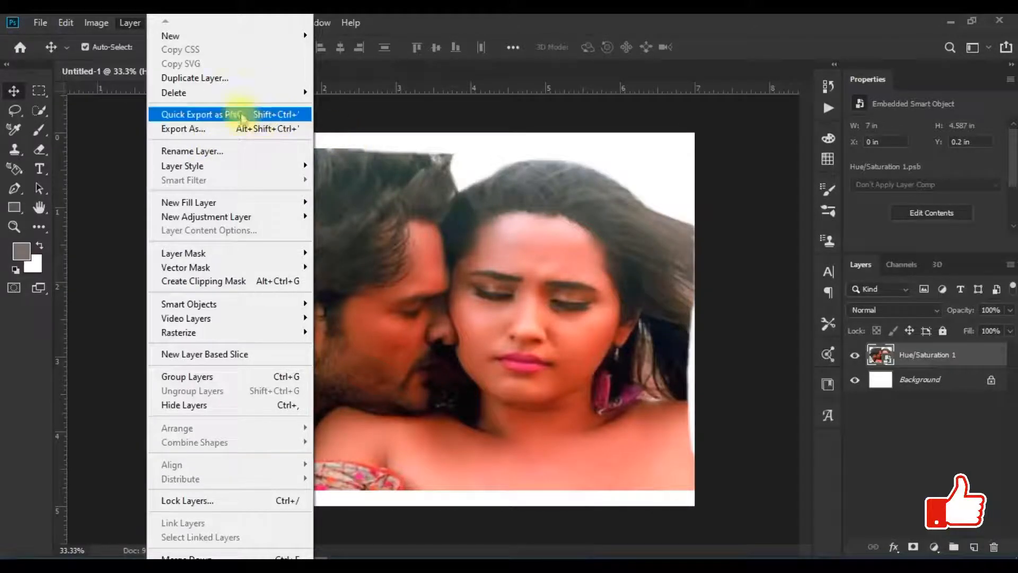
pyautogui.click(223, 135)
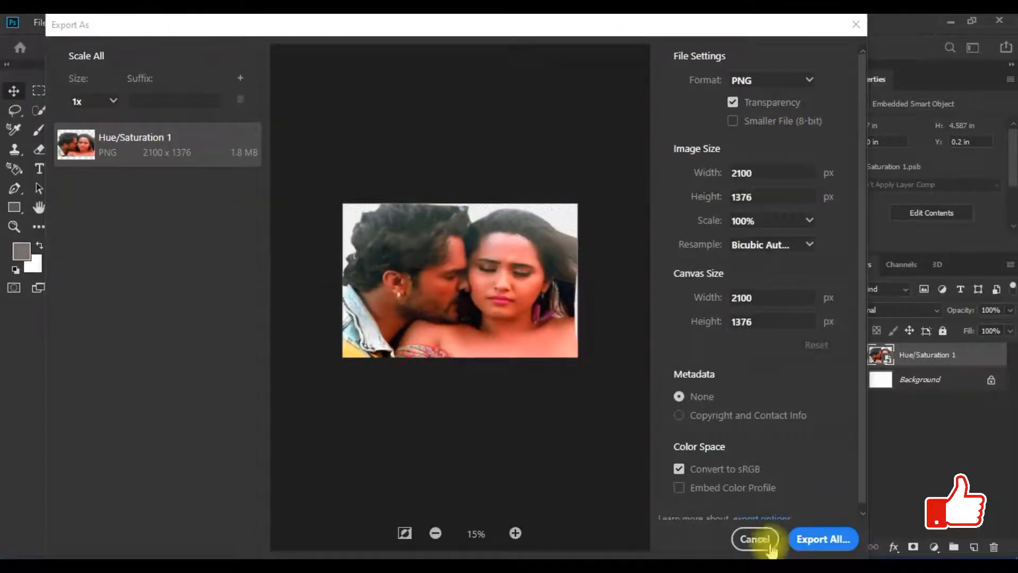
pyautogui.click(754, 538)
# - Open the Export As settings for the "Hue/Saturation 1" layer, keeping the 1x size and PNG format
pyautogui.click(133, 23)
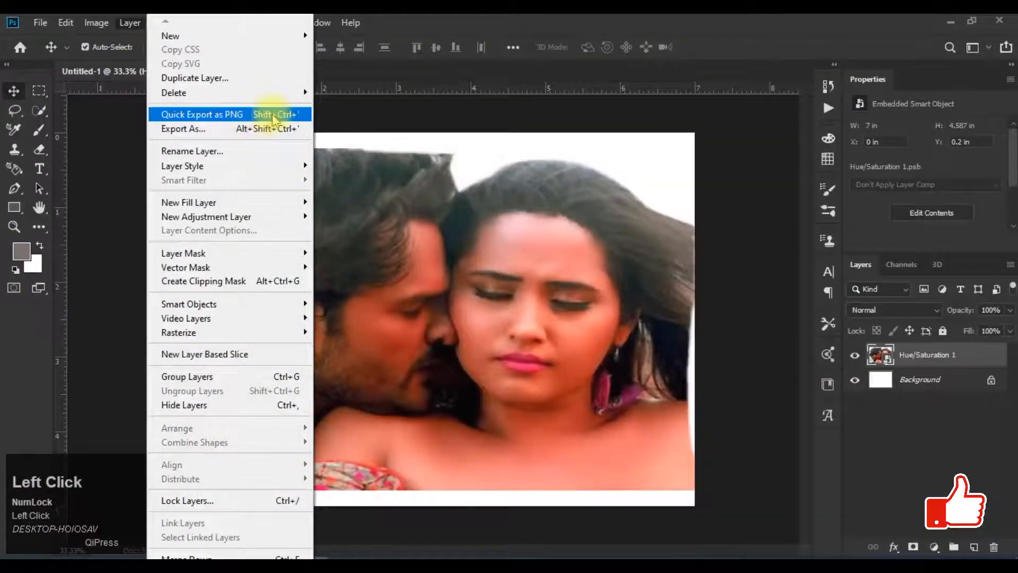
pyautogui.click(215, 133)
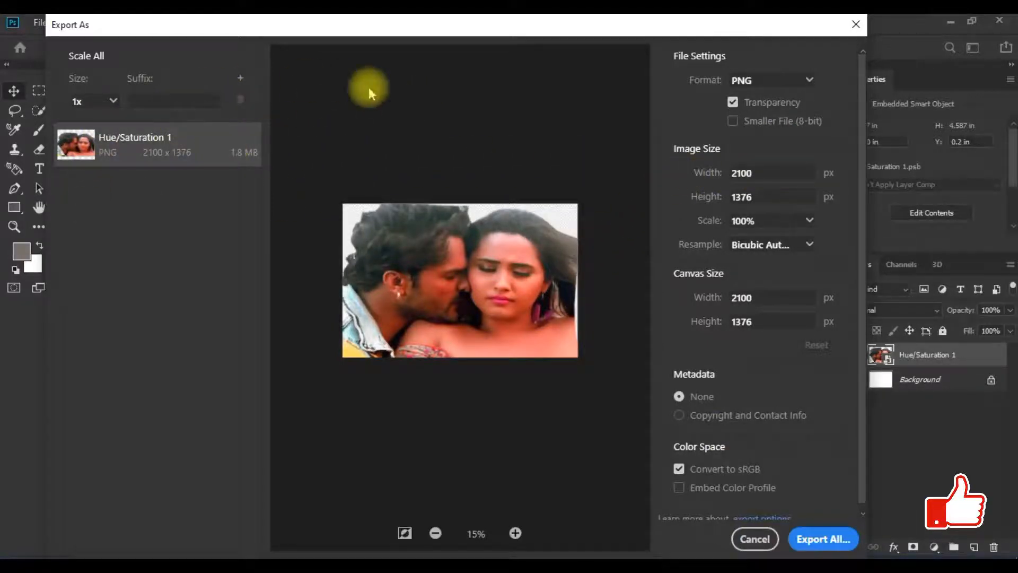
pyautogui.click(115, 102)
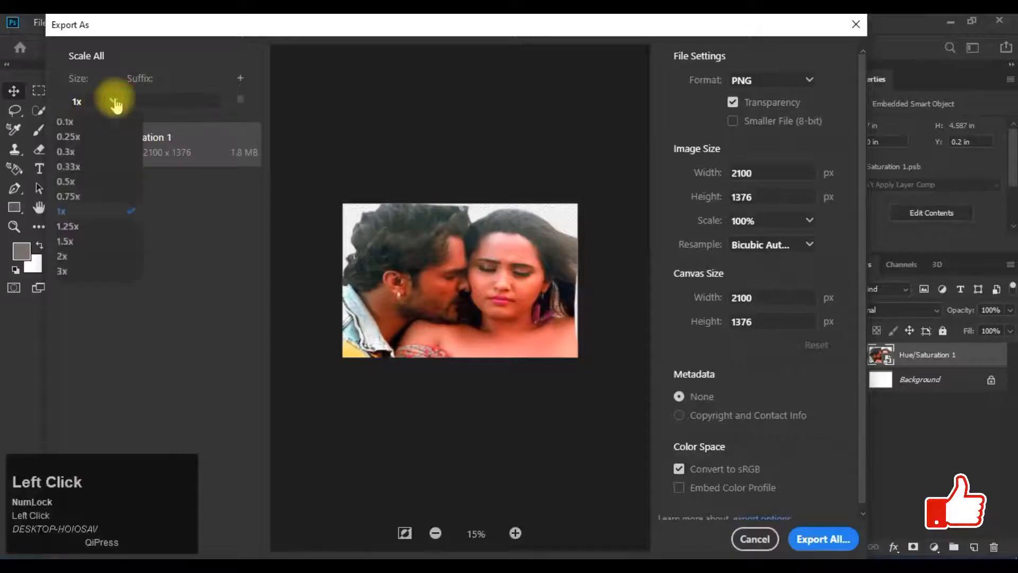
pyautogui.click(96, 211)
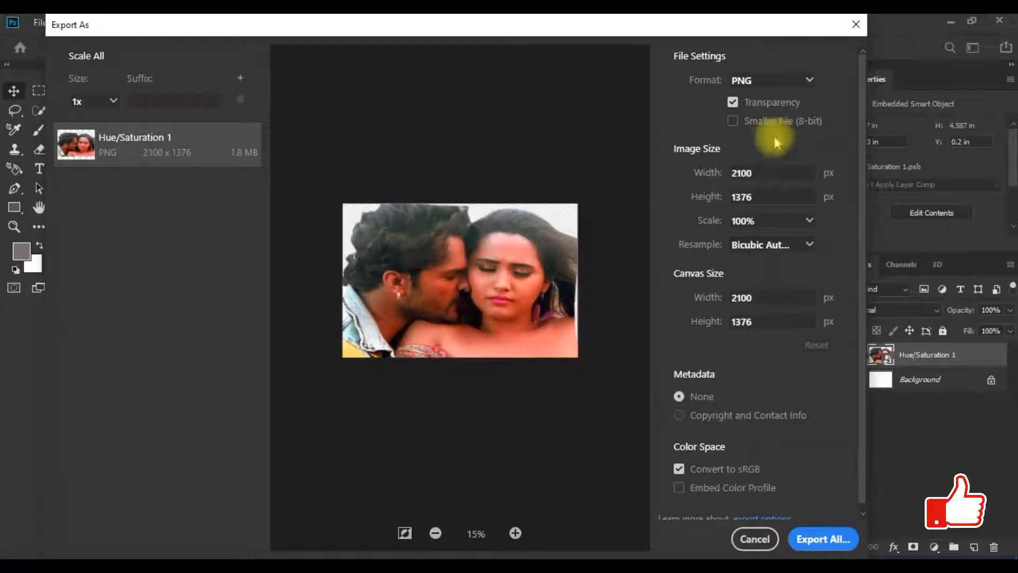
pyautogui.click(796, 81)
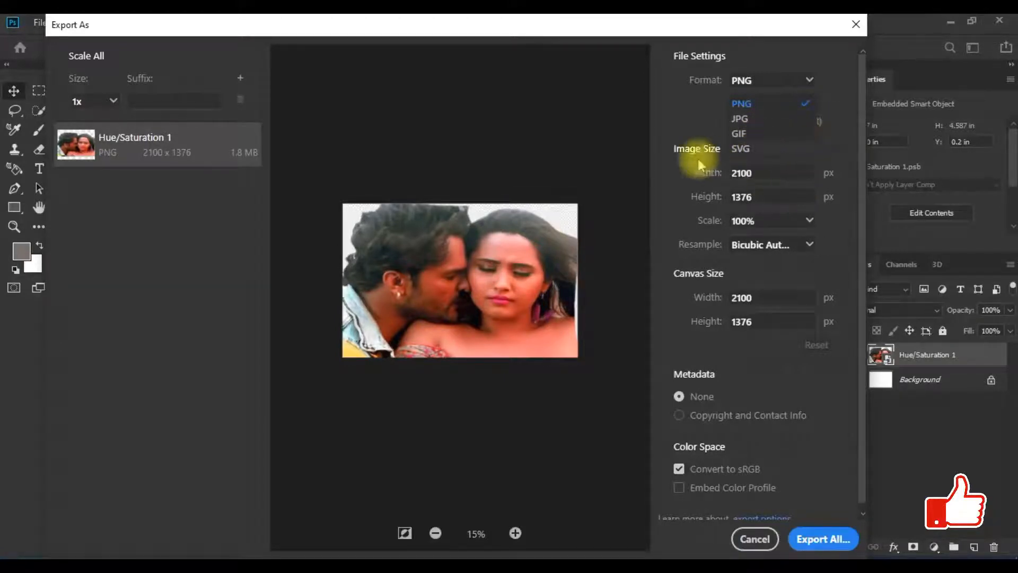
pyautogui.click(689, 104)
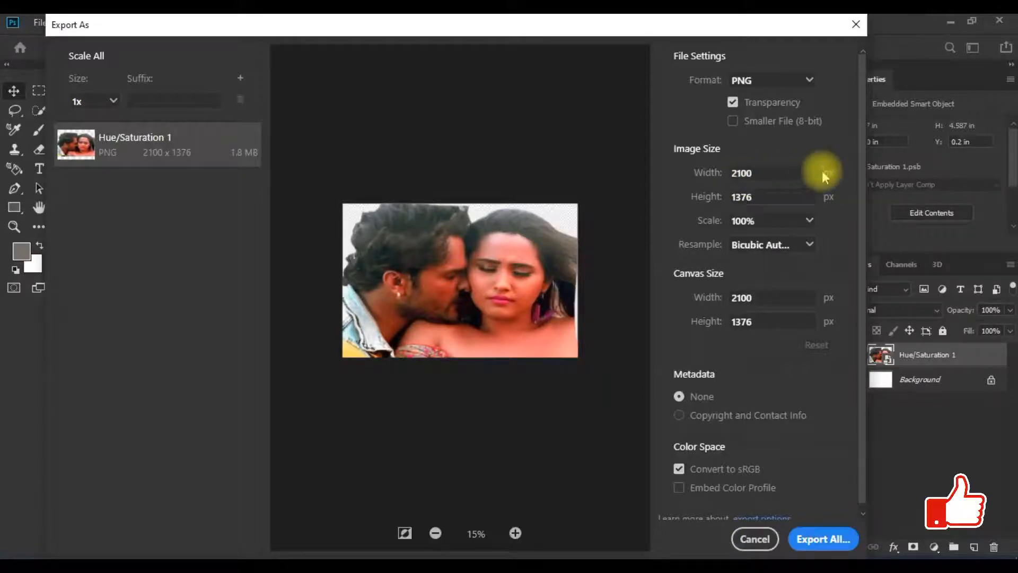
# - Review the image size, scale and resample choices for the export, keeping 100% and Bicubic Automatic
pyautogui.moveTo(831, 171); pyautogui.dragTo(824, 174)
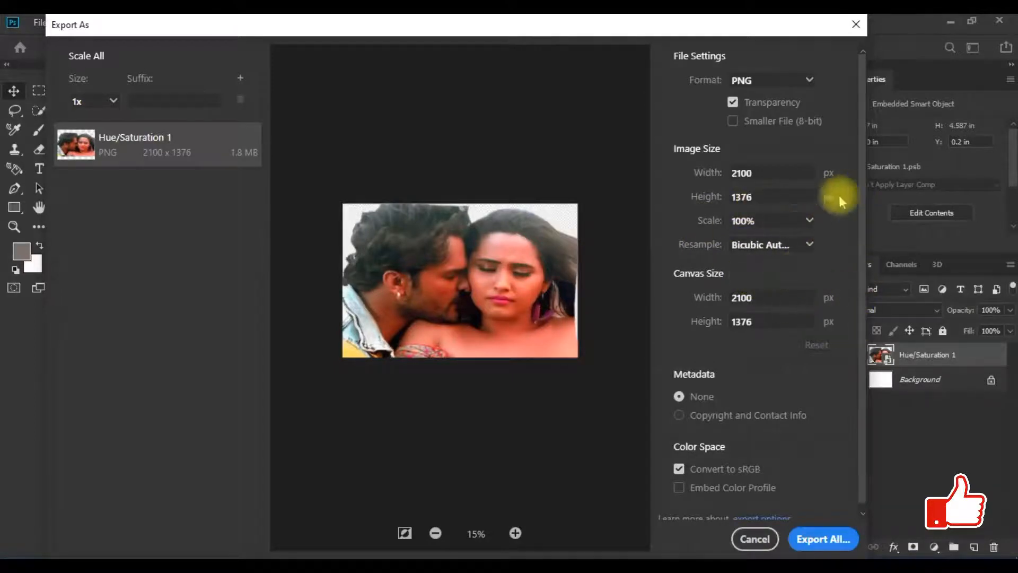
pyautogui.moveTo(834, 176)
pyautogui.mouseDown()
pyautogui.moveTo(840, 167)
pyautogui.moveTo(823, 171)
pyautogui.mouseUp()
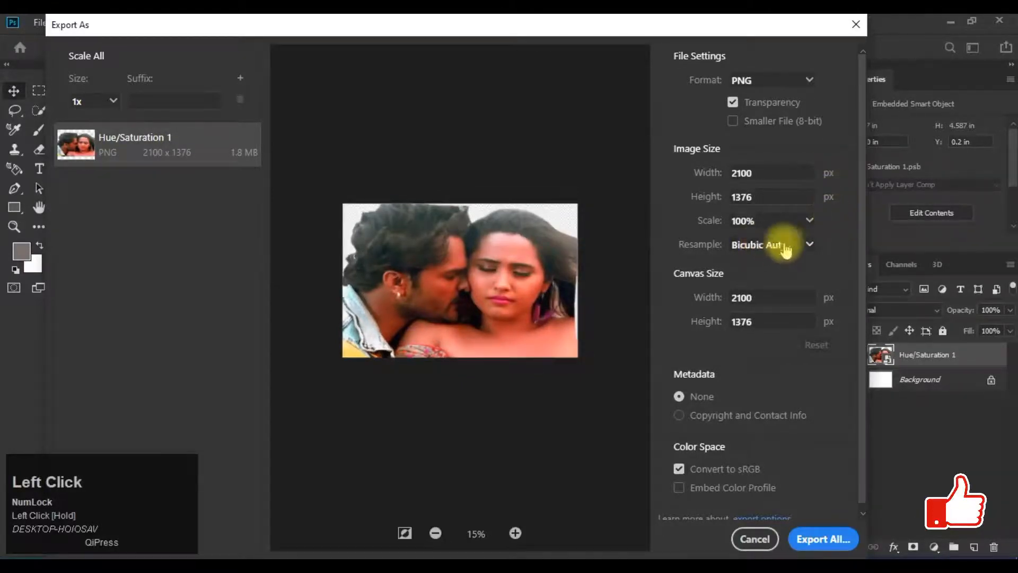
pyautogui.click(810, 221)
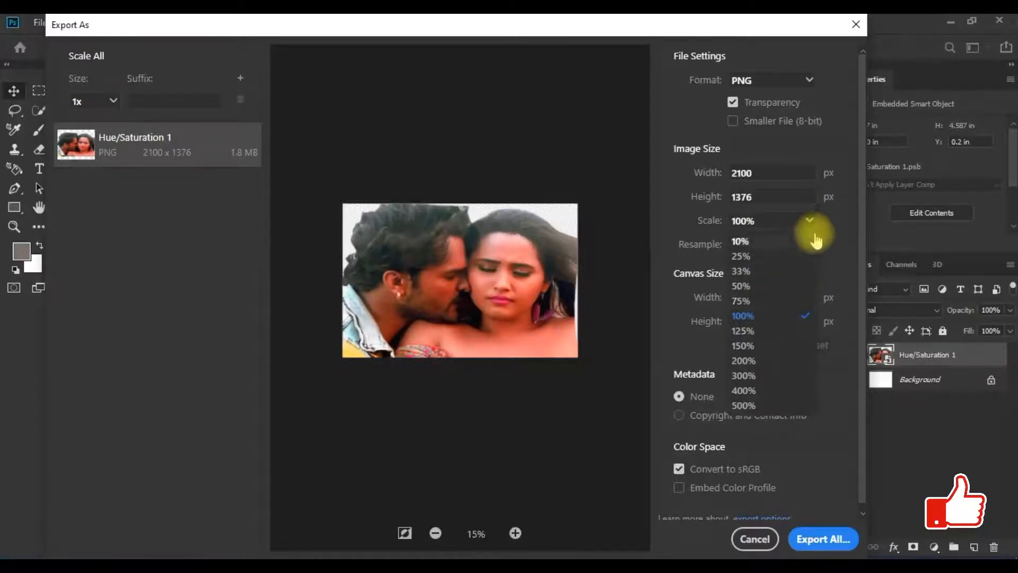
pyautogui.click(807, 218)
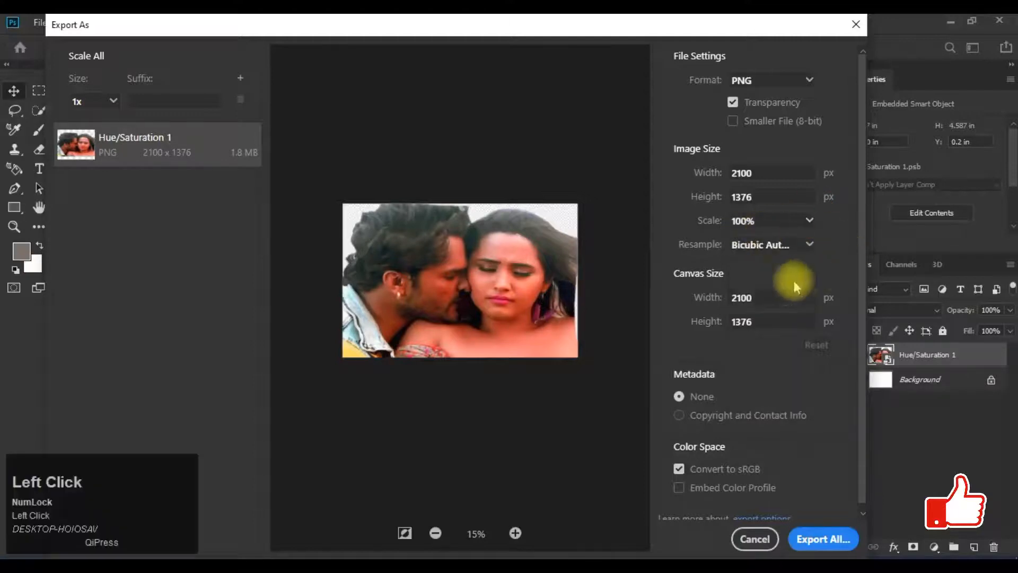
pyautogui.click(807, 247)
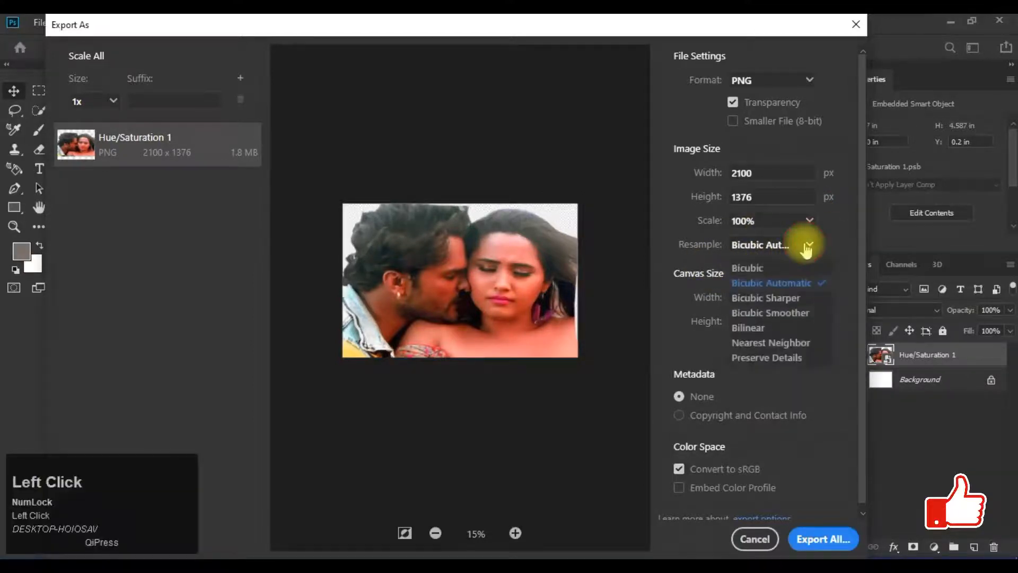
pyautogui.click(819, 284)
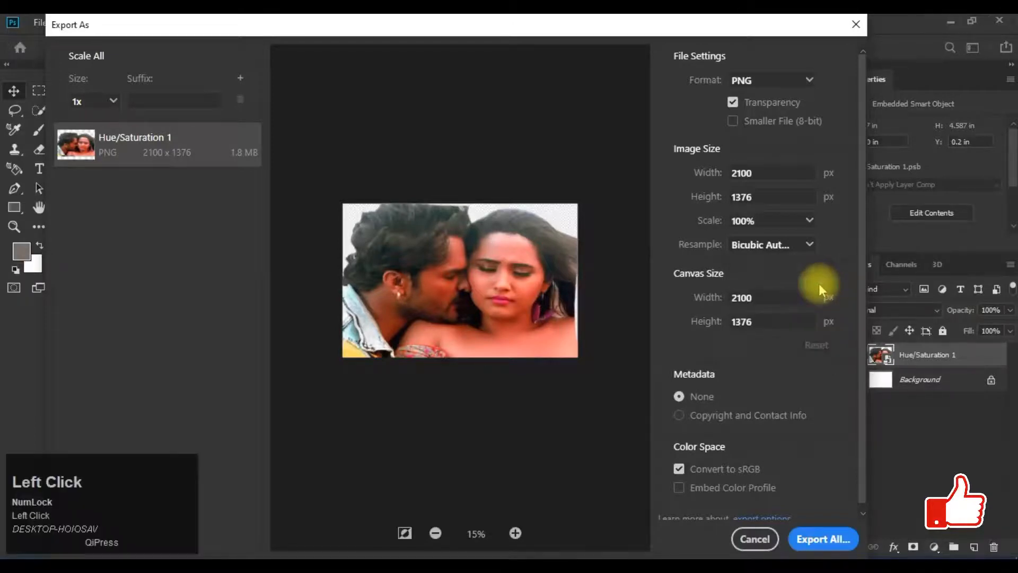
pyautogui.click(810, 247)
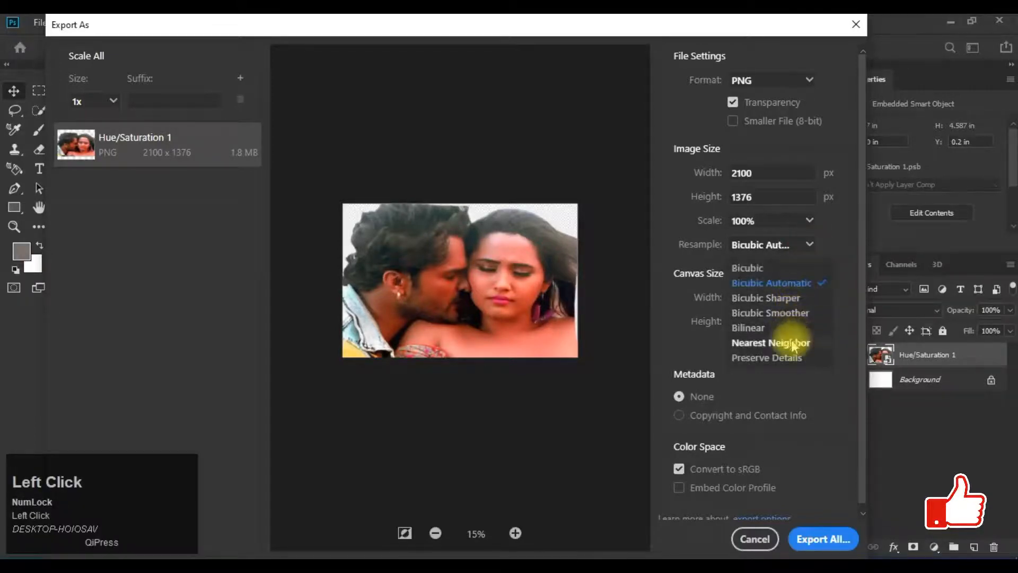
pyautogui.click(809, 249)
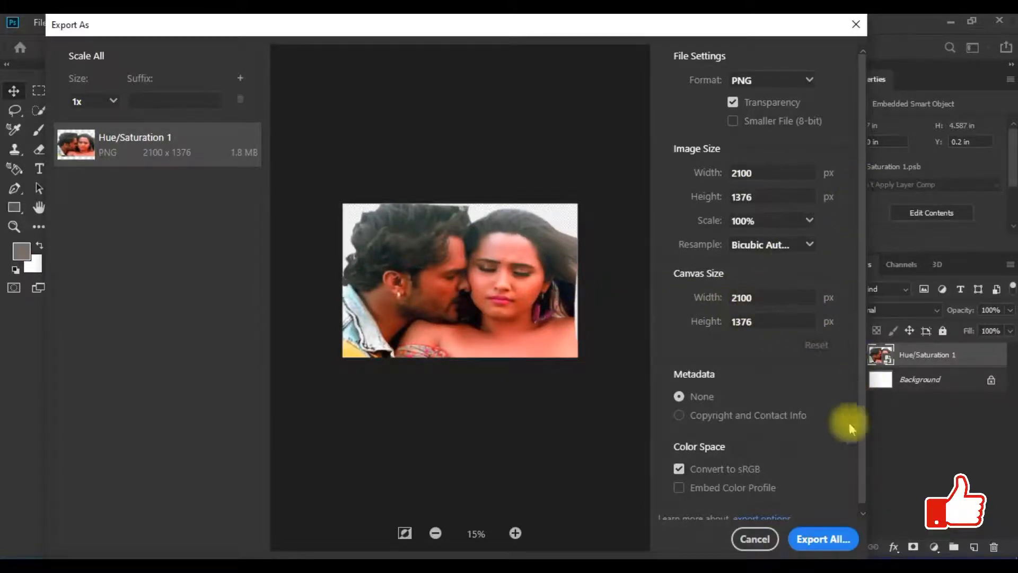
# - Check the remaining export settings and export the layer as a PNG named "Hue_Saturation 1" to the Desktop
pyautogui.moveTo(448, 23); pyautogui.dragTo(786, 35)
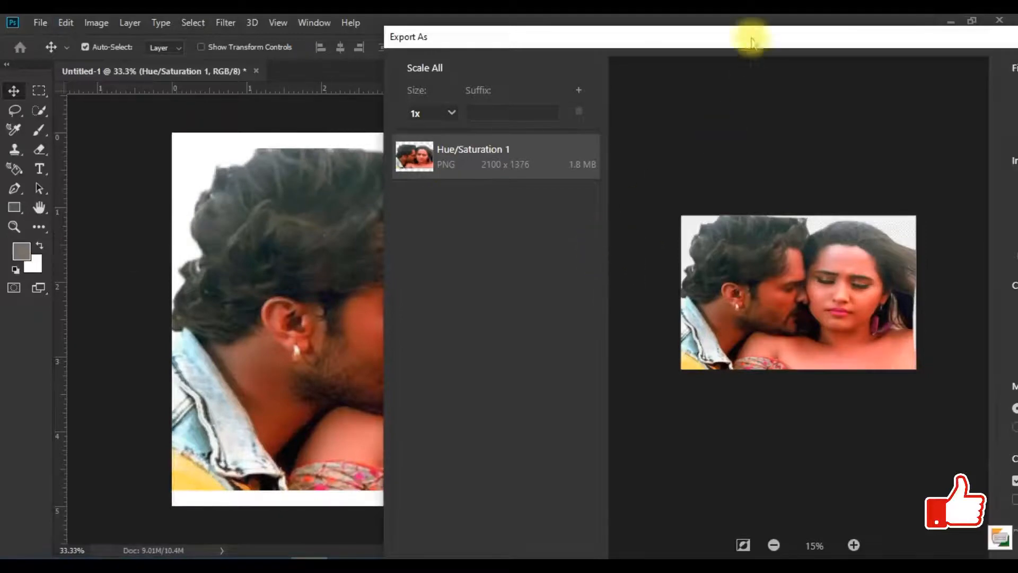
pyautogui.moveTo(774, 37); pyautogui.dragTo(451, 30)
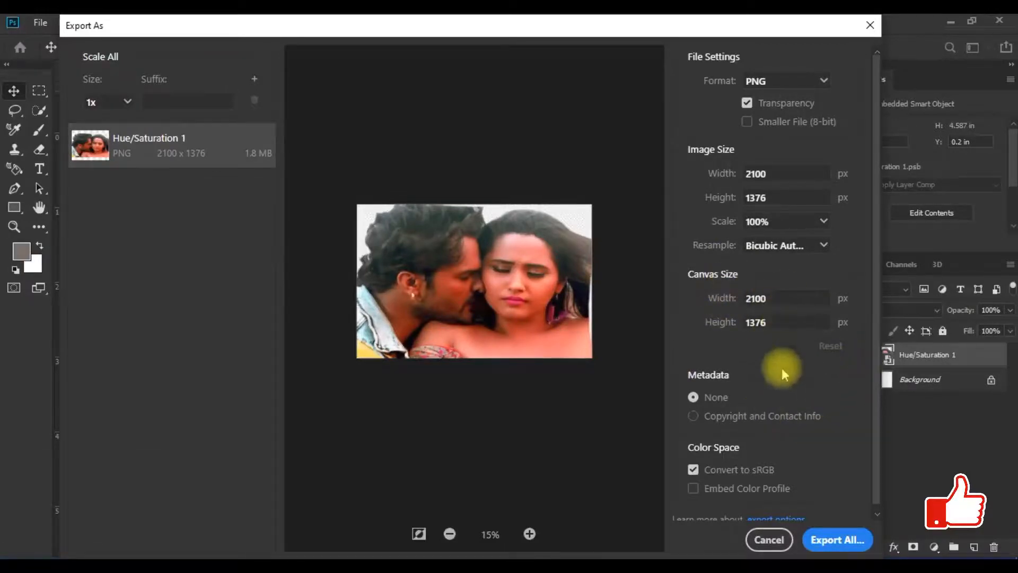
pyautogui.scroll(-1, 783, 378)
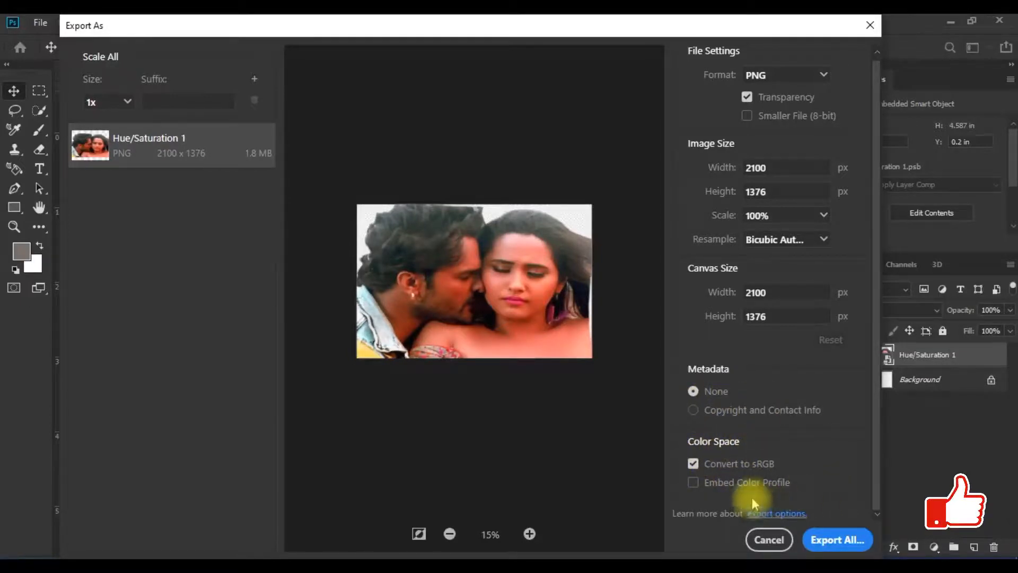
pyautogui.scroll(-1, 794, 472)
pyautogui.scroll(1, 794, 472)
pyautogui.scroll(-1, 779, 471)
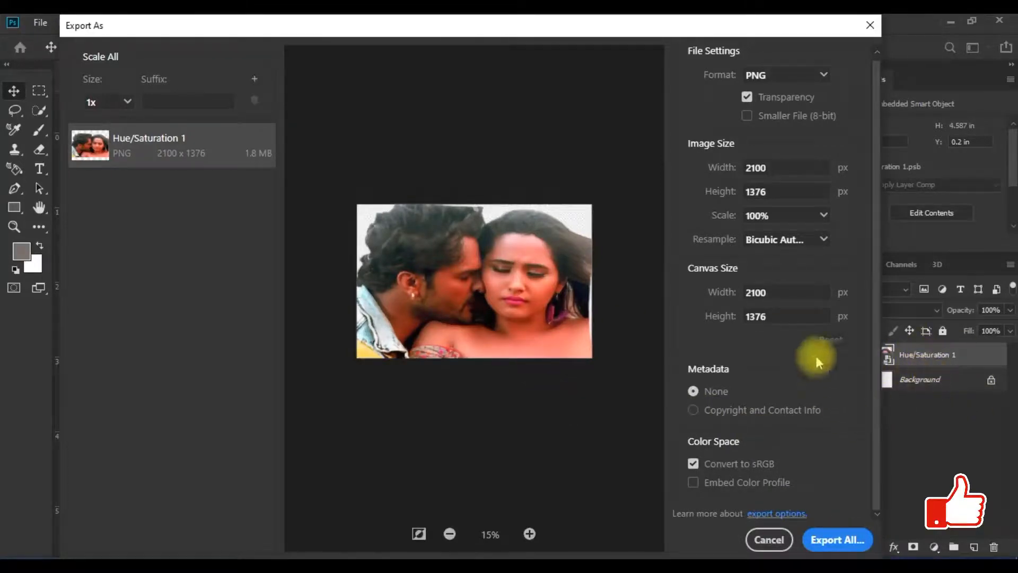
pyautogui.click(839, 542)
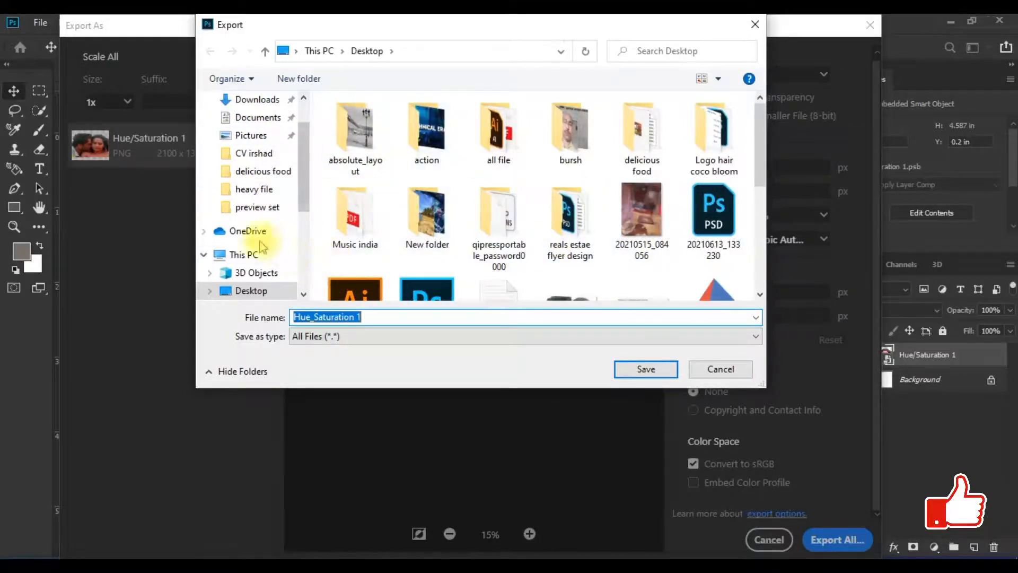
pyautogui.click(249, 291)
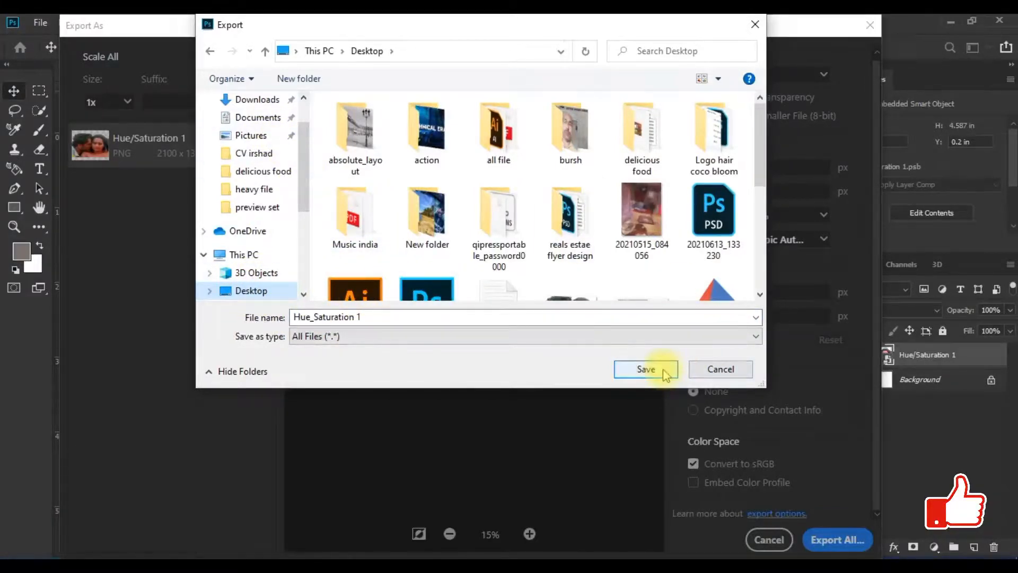
pyautogui.click(647, 369)
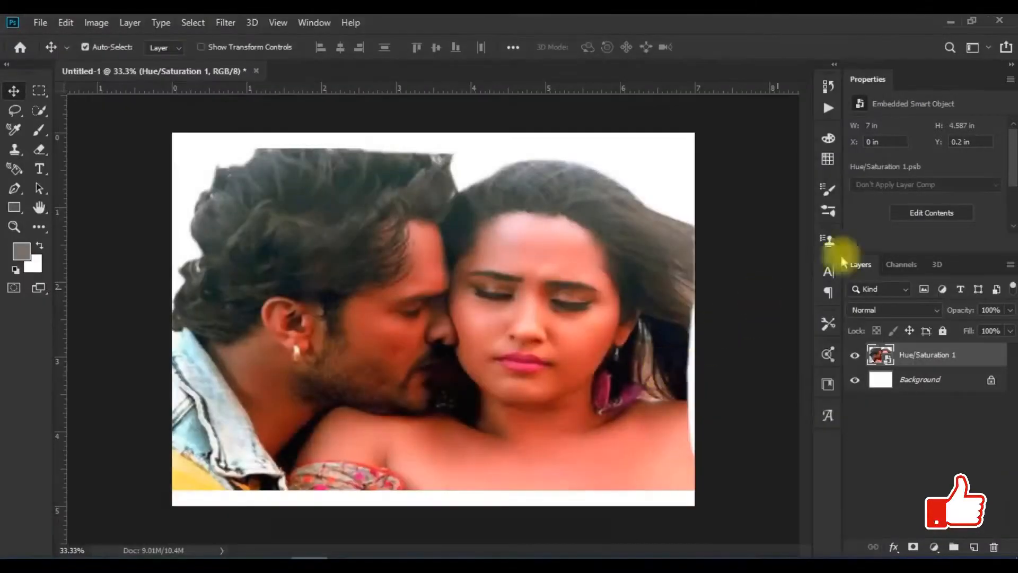
# - Show the desktop to check for the exported "Hue_Saturation 1" image, and switch back to Photoshop
pyautogui.click(950, 24)
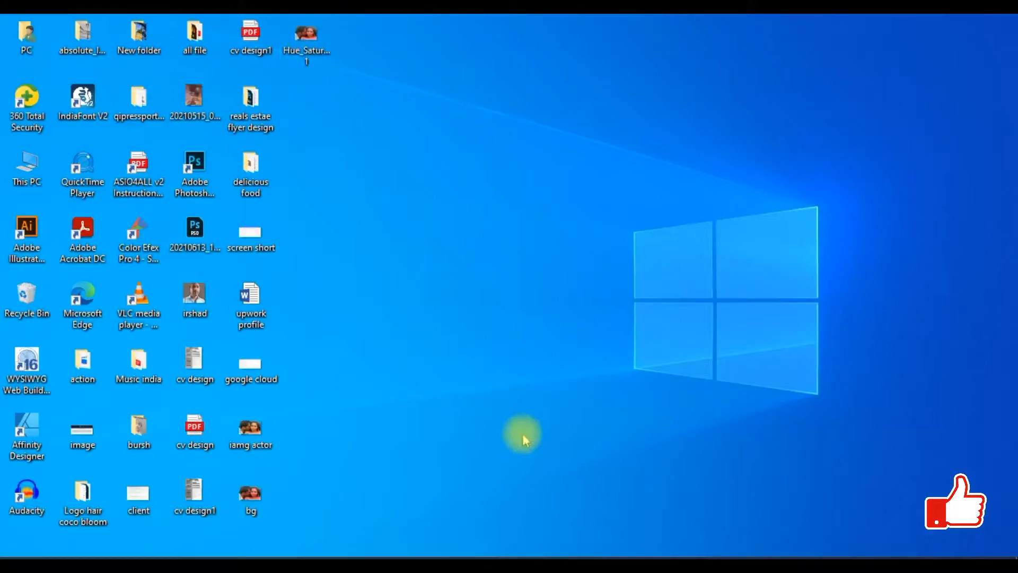
pyautogui.click(308, 562)
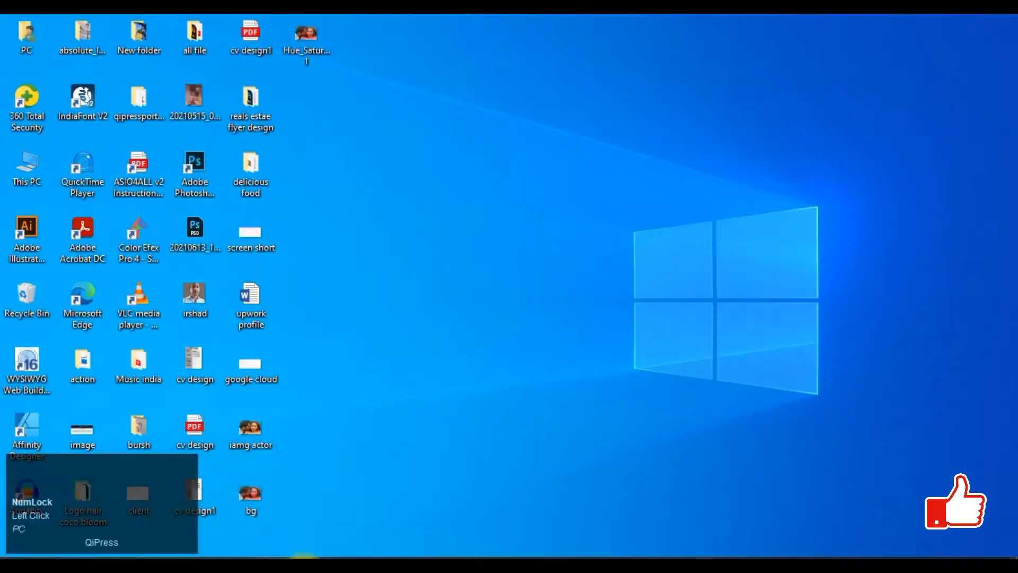
pyautogui.hotkey('alt', 'Tab')
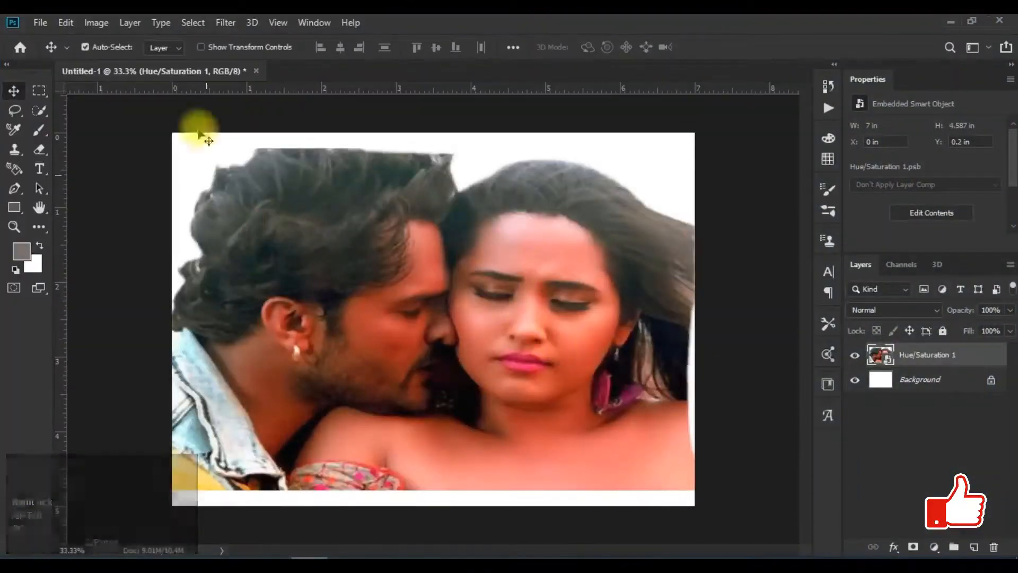
# - Rename the "Hue/Saturation 1" smart object layer to "good" with the Rename Layer command
pyautogui.click(130, 23)
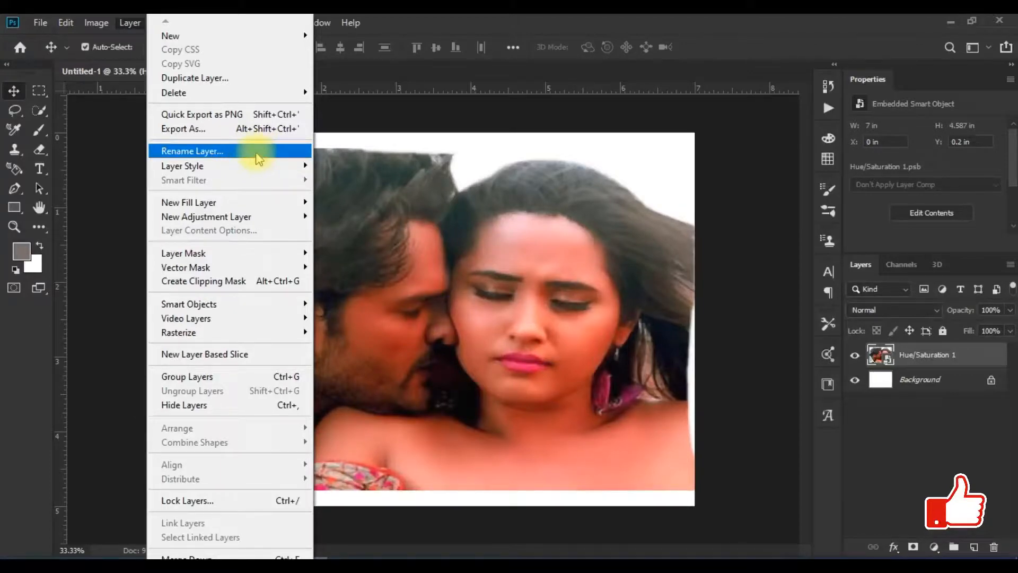
pyautogui.click(256, 154)
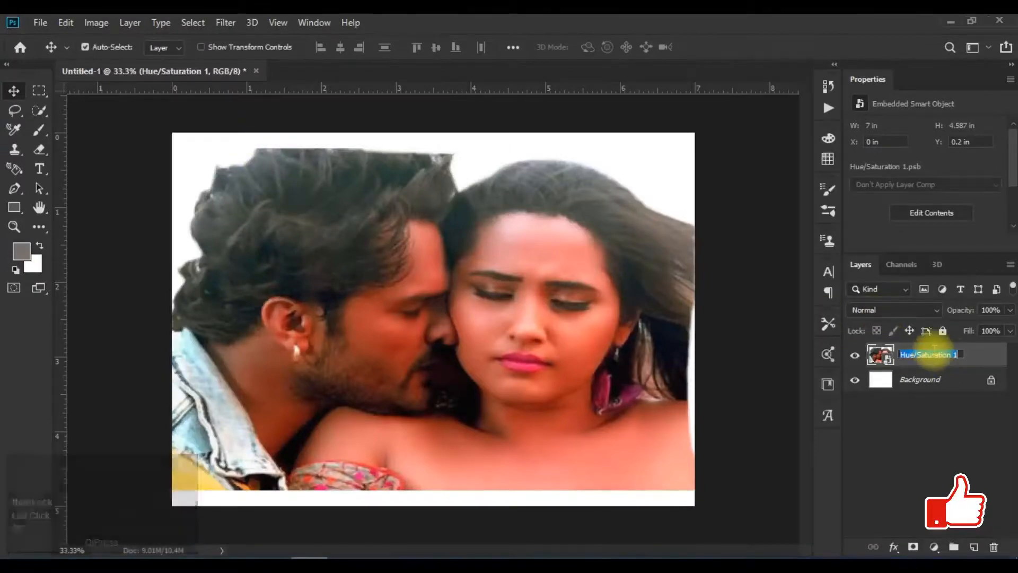
pyautogui.write('good')
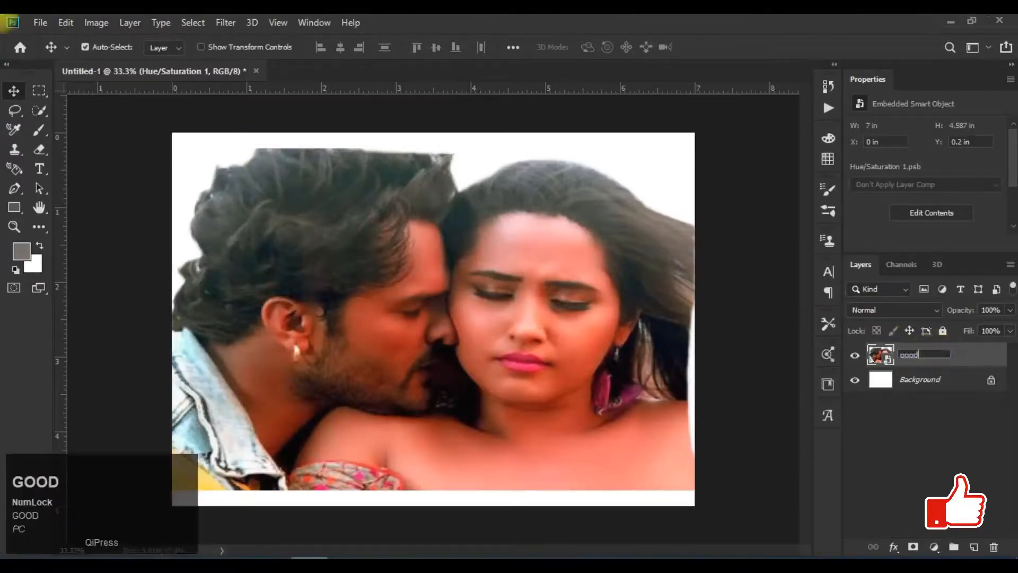
pyautogui.press('Return')
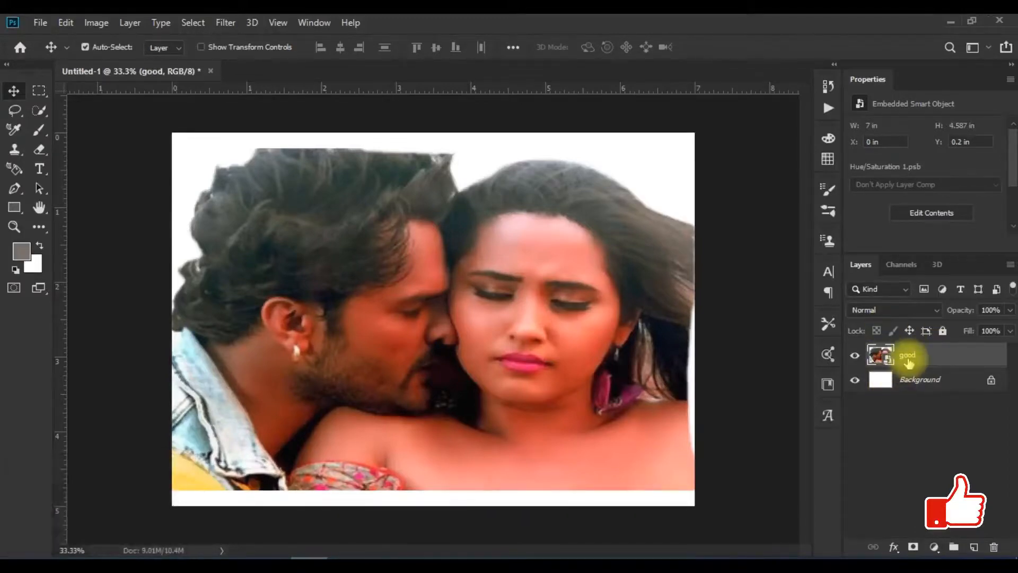
# - Rename the smart object layer above the Background to "gfg" directly in the layer list
pyautogui.doubleClick(908, 356)
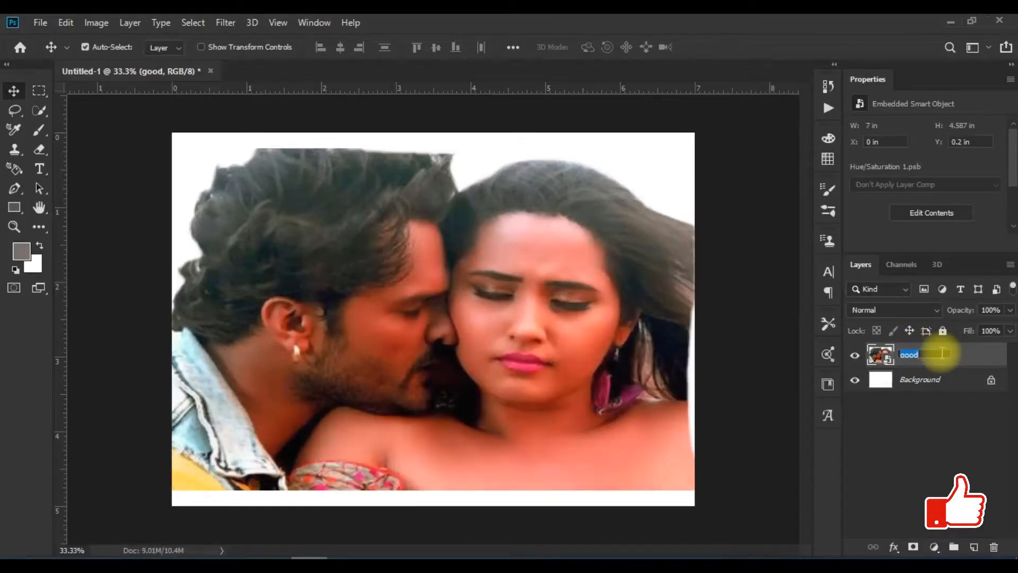
pyautogui.write('gfg')
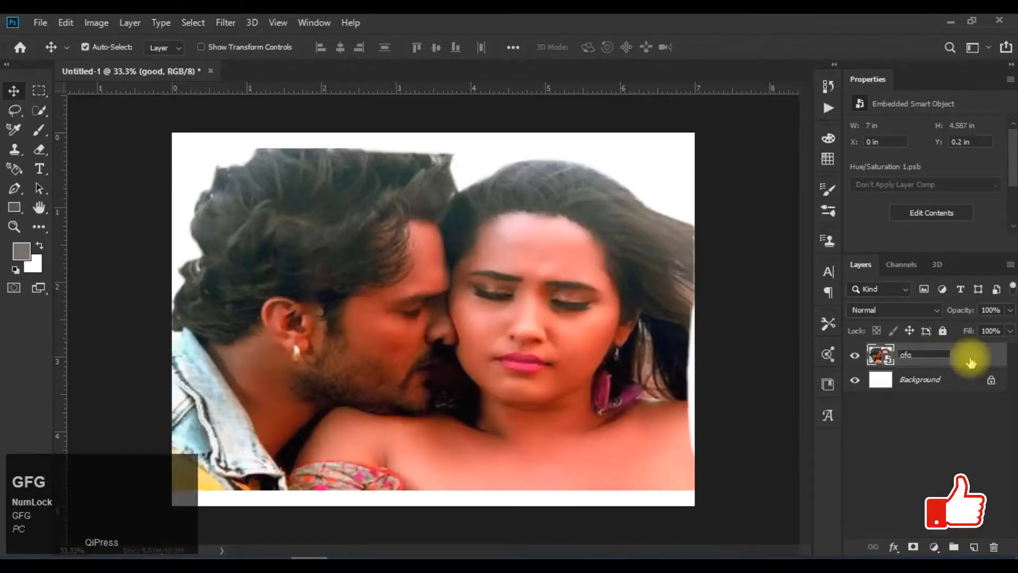
pyautogui.press('Return')
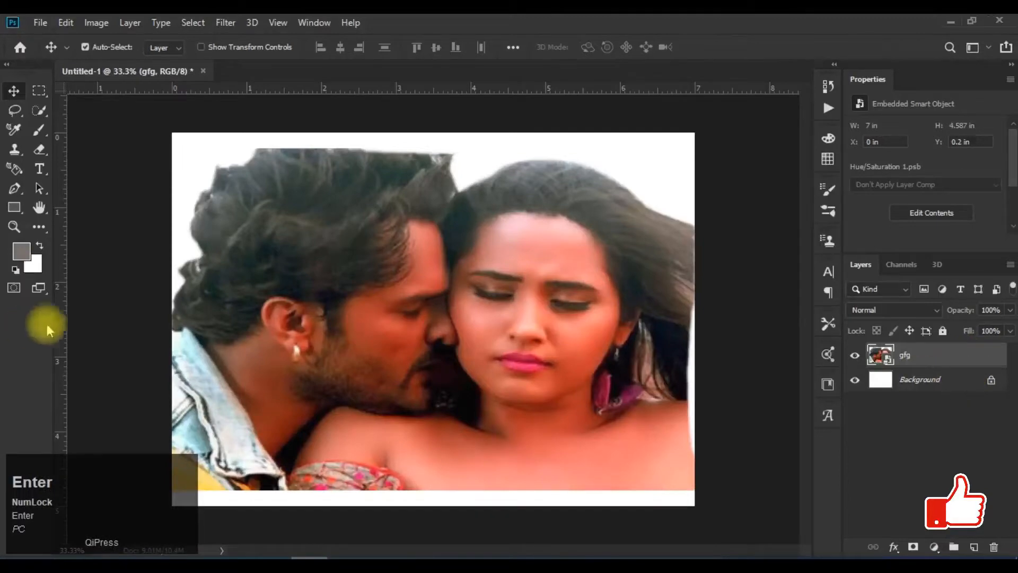
pyautogui.click(139, 24)
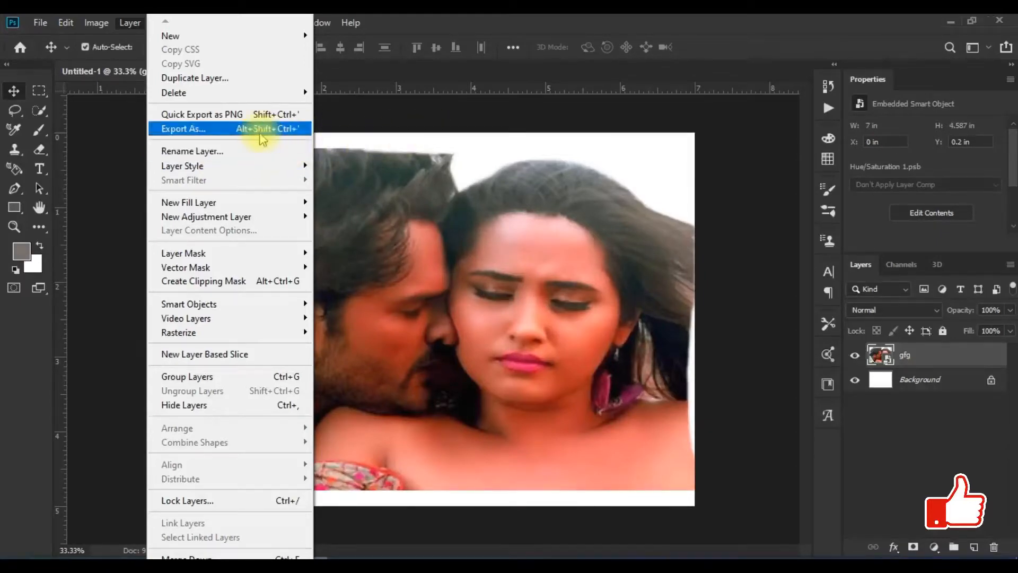
pyautogui.moveTo(236, 166)
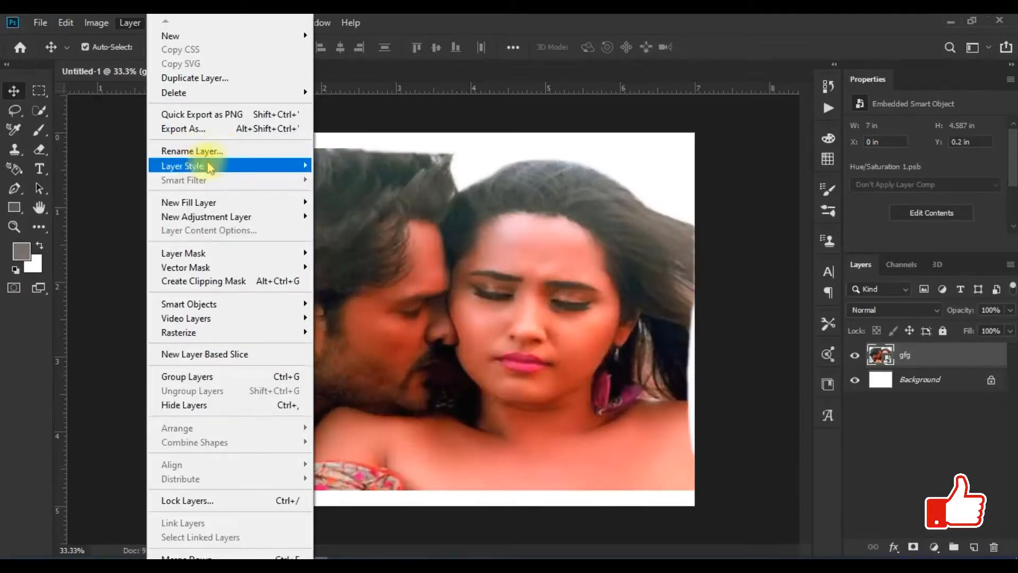
pyautogui.moveTo(205, 164)
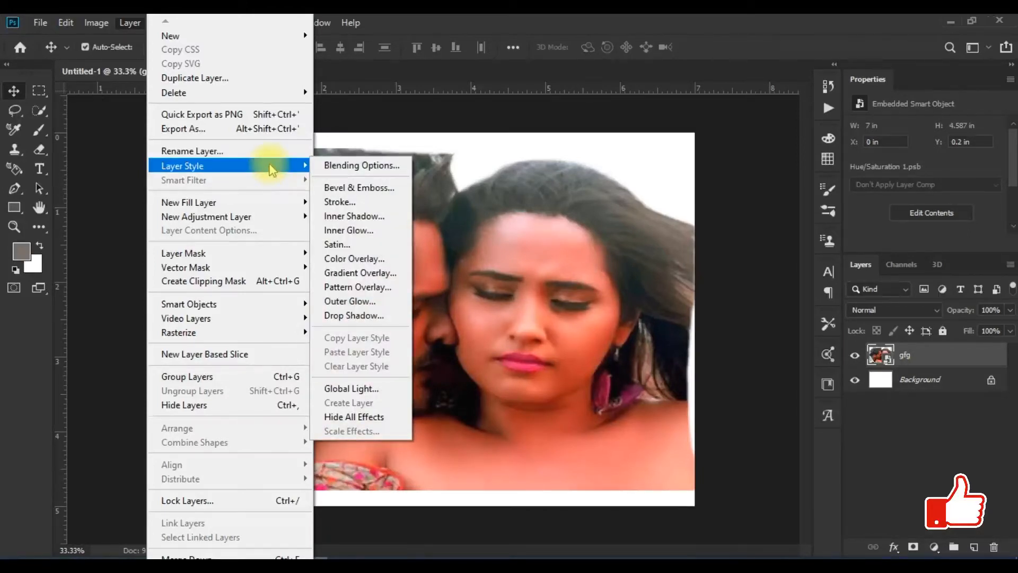
pyautogui.moveTo(303, 202)
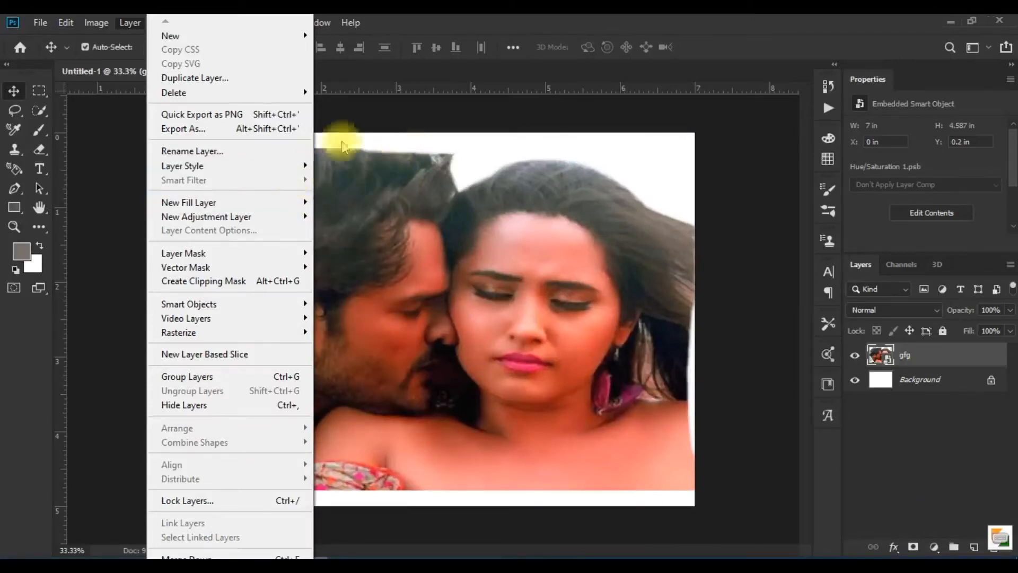
pyautogui.click(411, 130)
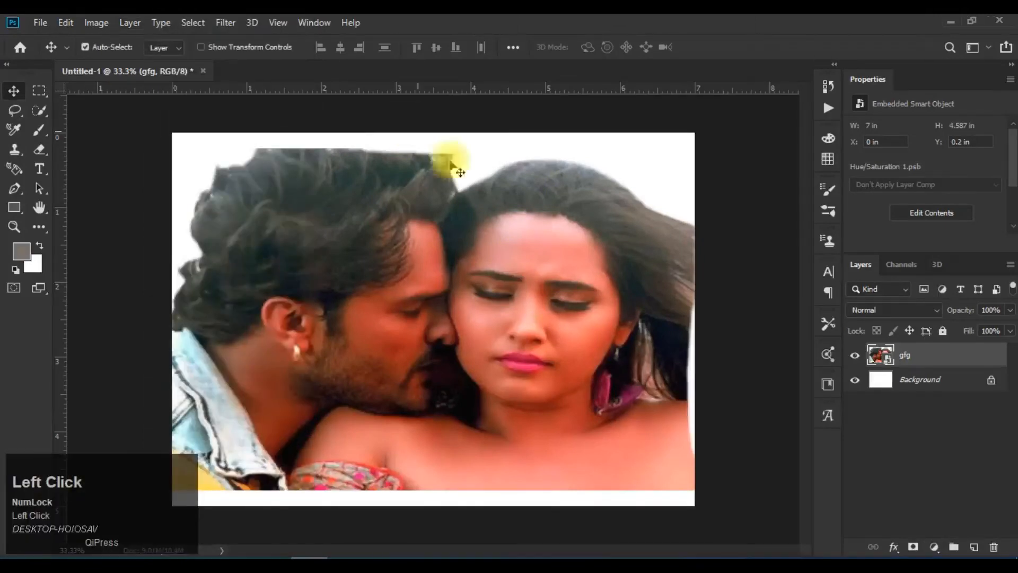